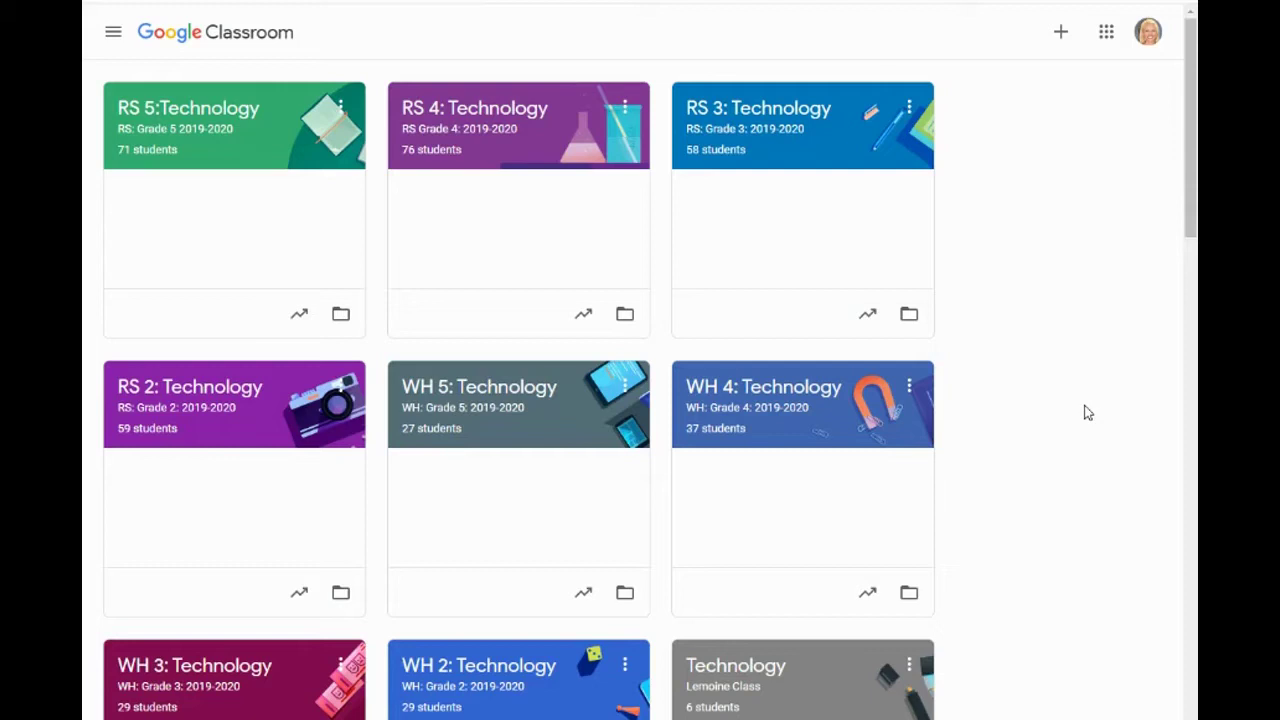
- Create a new class named Demo Class, leaving the section, subject and room empty
{"action": "left_click", "coordinate": [1061, 37]}
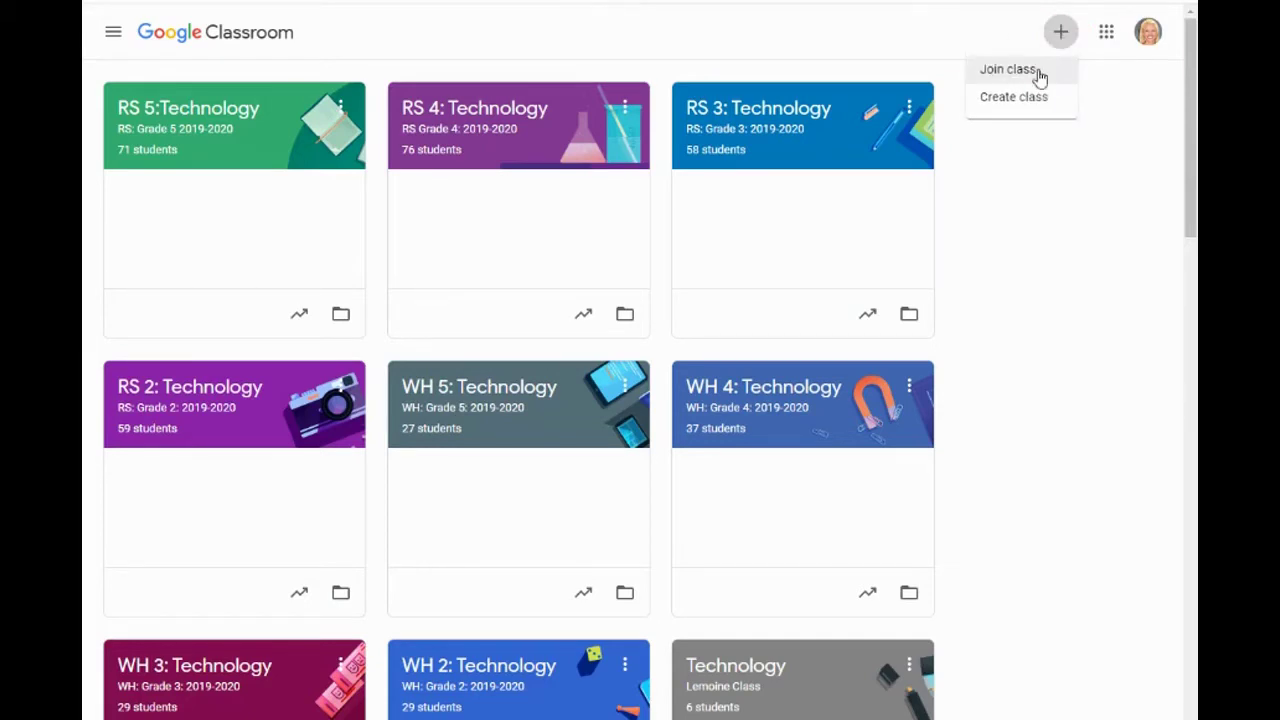
{"action": "left_click", "coordinate": [1038, 110]}
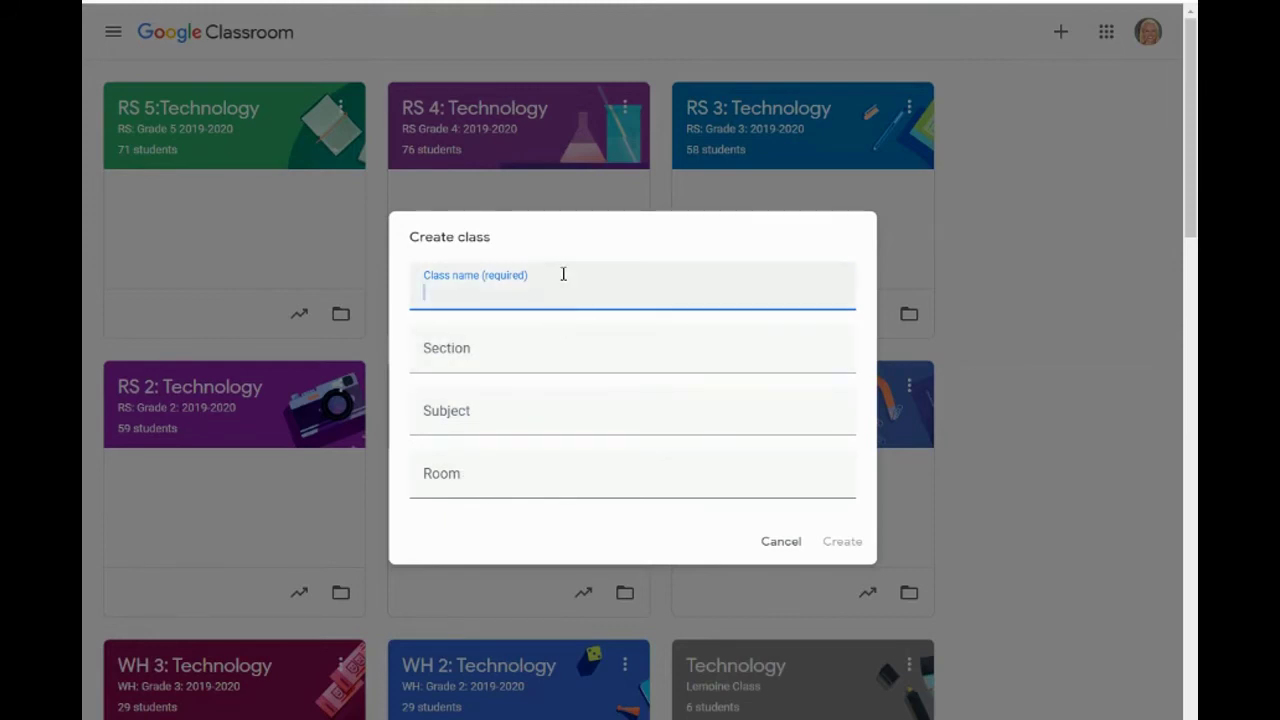
{"action": "type", "text": "Demo Cl"}
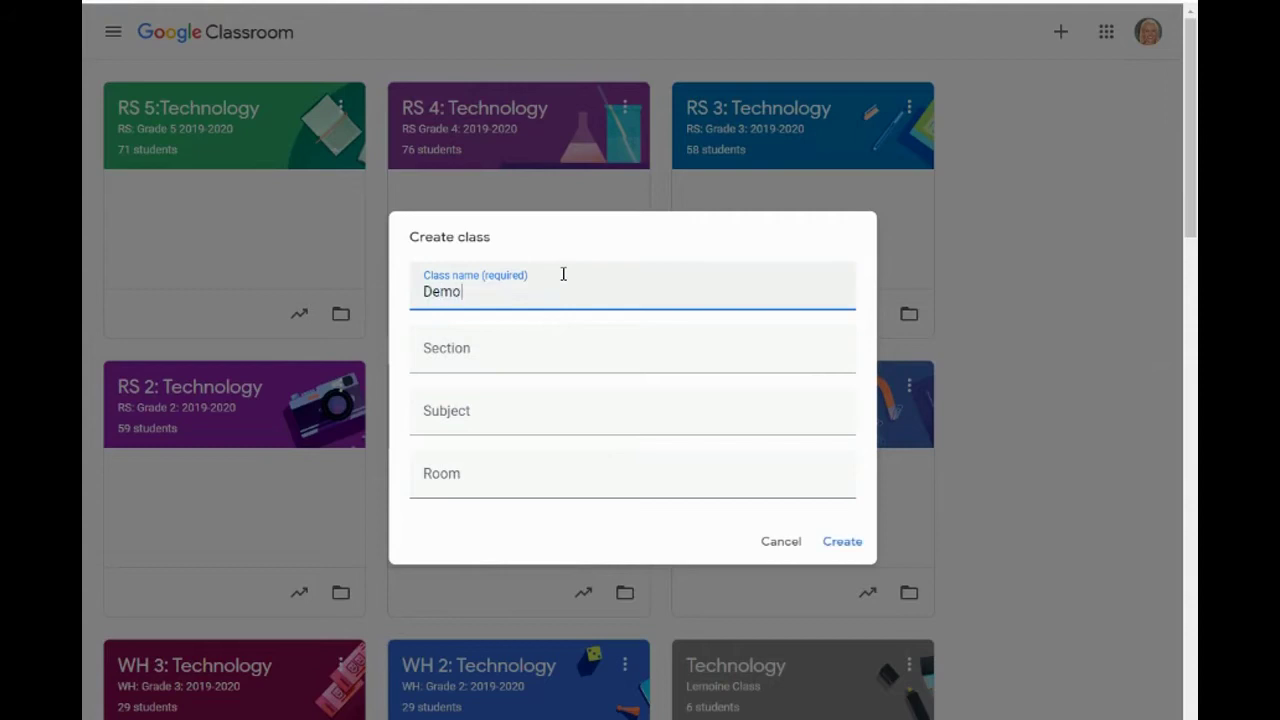
{"action": "type", "text": "ass"}
{"action": "left_click", "coordinate": [843, 542]}
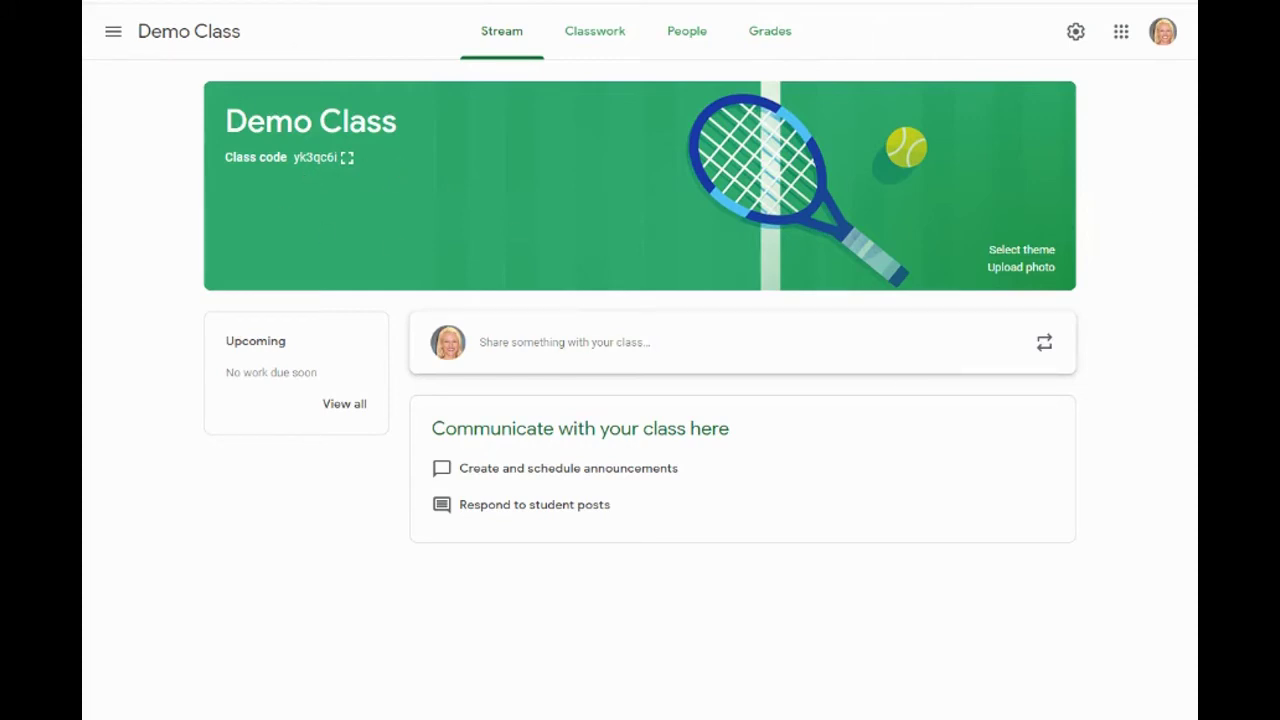
- Change the class theme to the blue backpack and pencil image from the General gallery
{"action": "left_click", "coordinate": [1048, 251]}
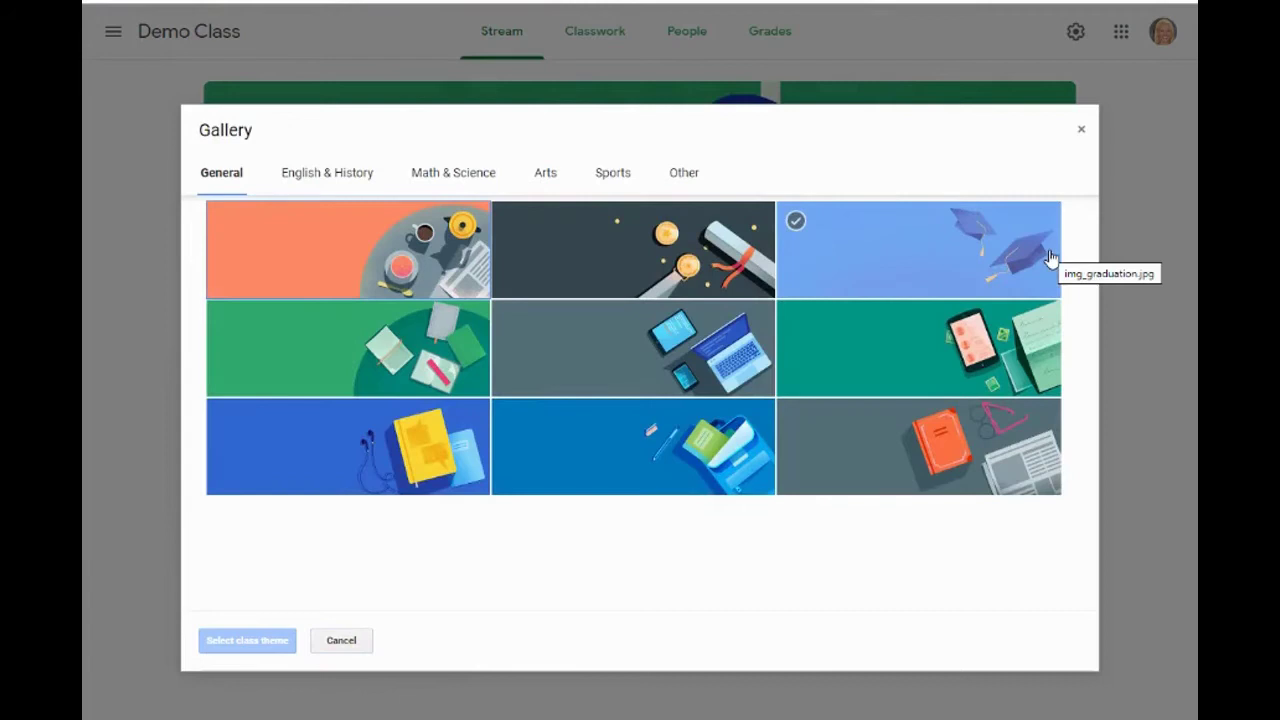
{"action": "left_click", "coordinate": [685, 440]}
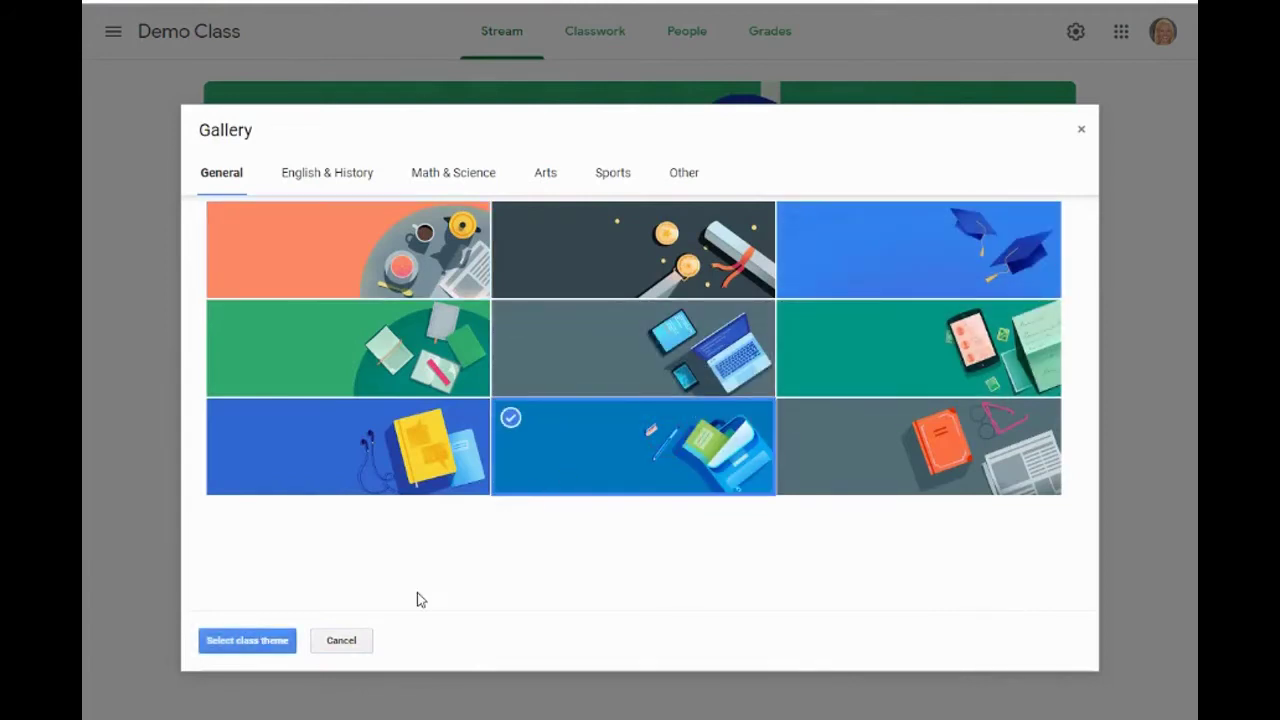
{"action": "left_click", "coordinate": [247, 640]}
{"action": "left_click", "coordinate": [811, 551]}
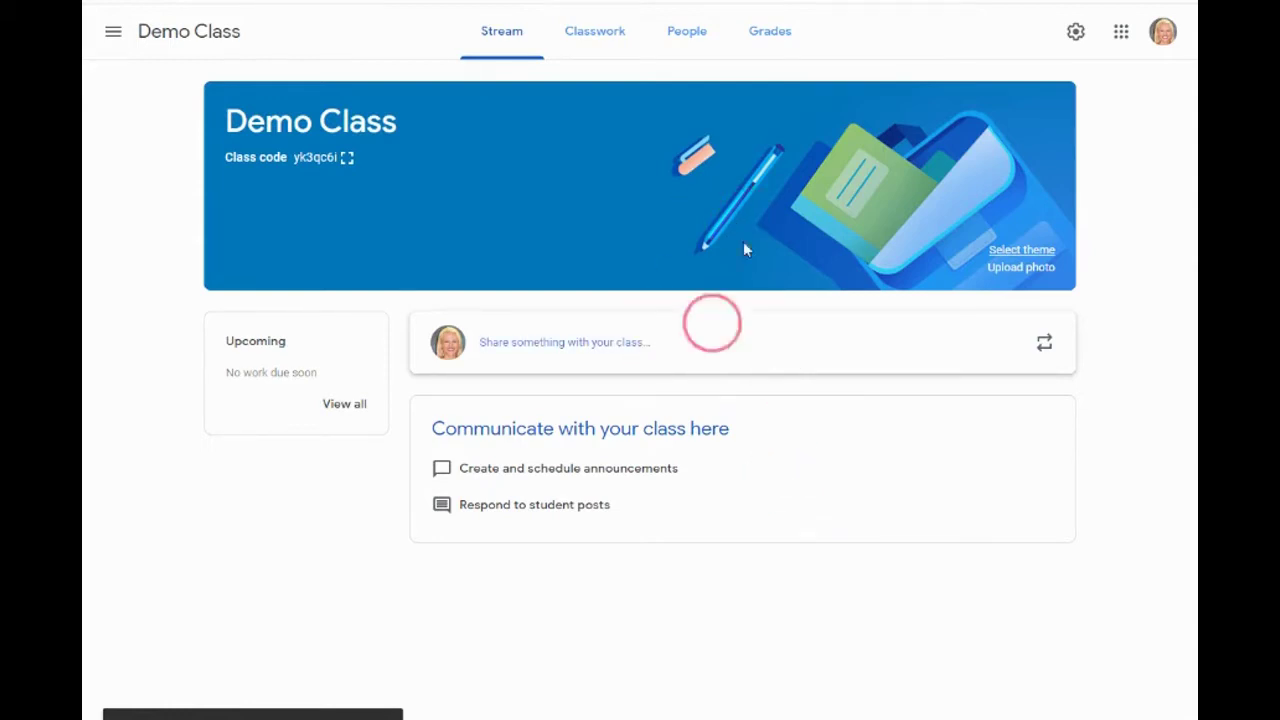
- Look at the Classwork page and the types of items that can be created there
{"action": "left_click", "coordinate": [594, 36]}
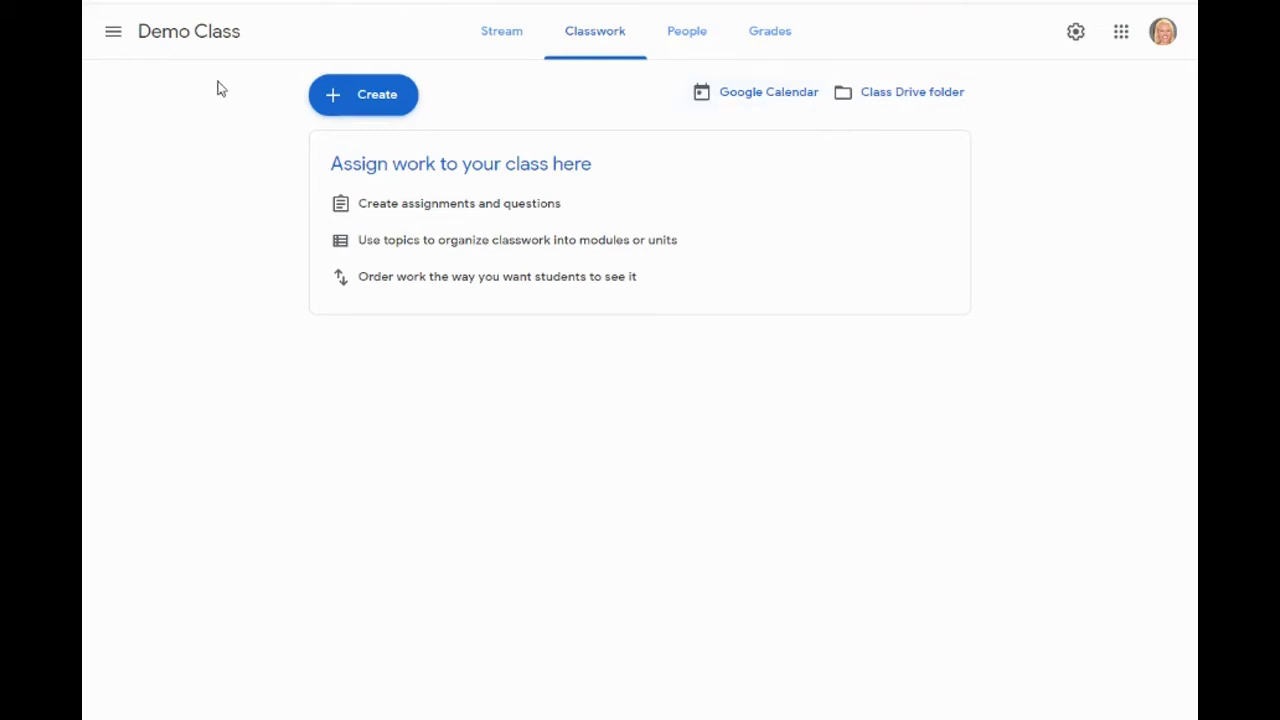
{"action": "left_click", "coordinate": [355, 112]}
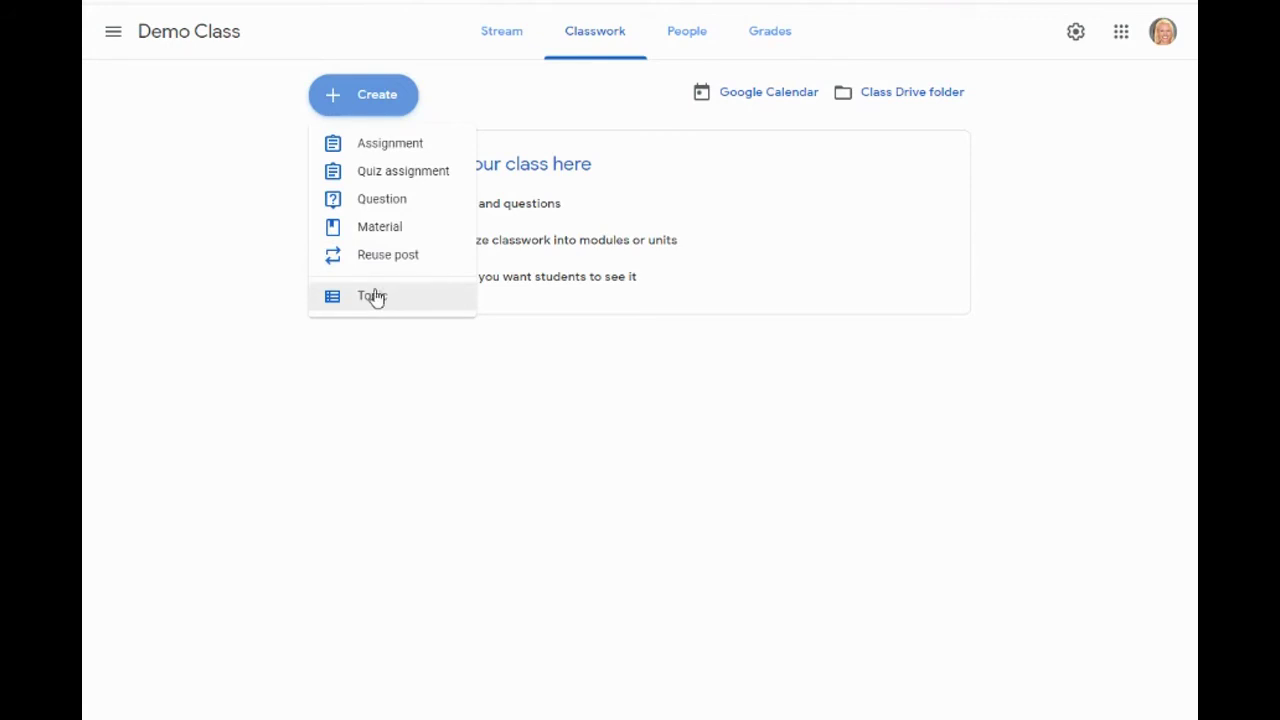
{"action": "left_click", "coordinate": [662, 102]}
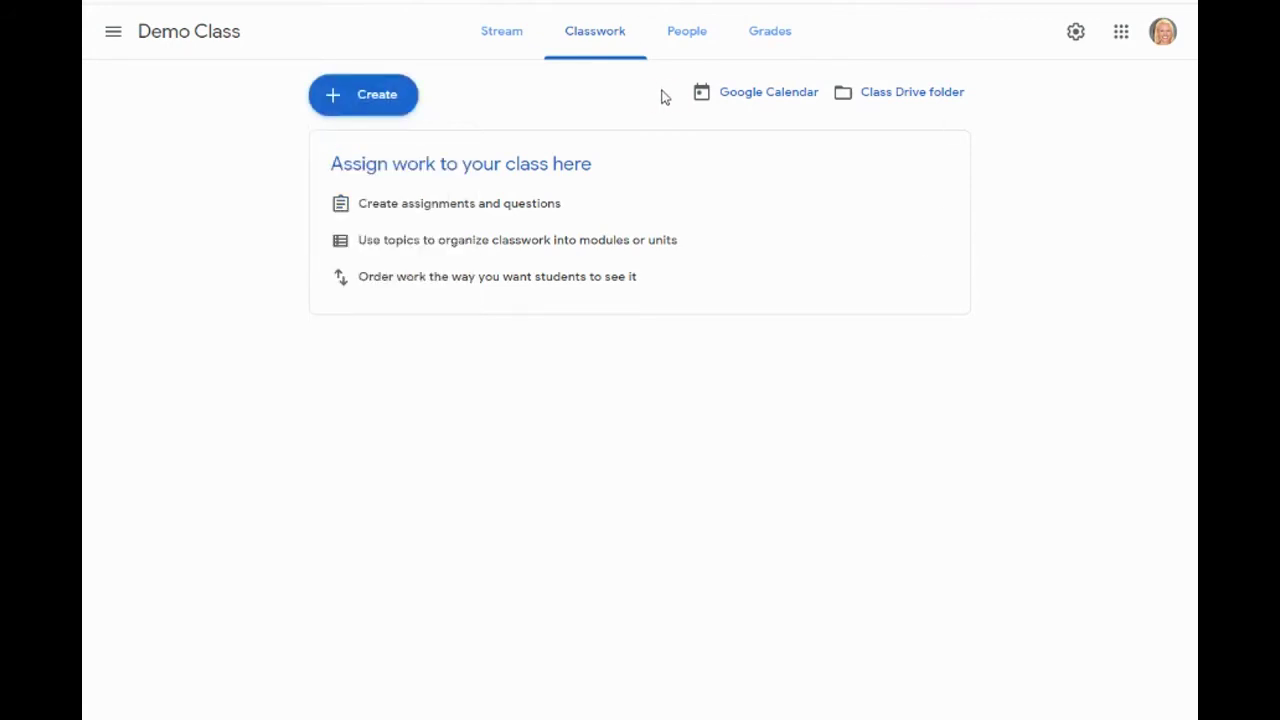
- View the class's People page, and display the class code enlarged from the Stream page before closing it
{"action": "left_click", "coordinate": [703, 38]}
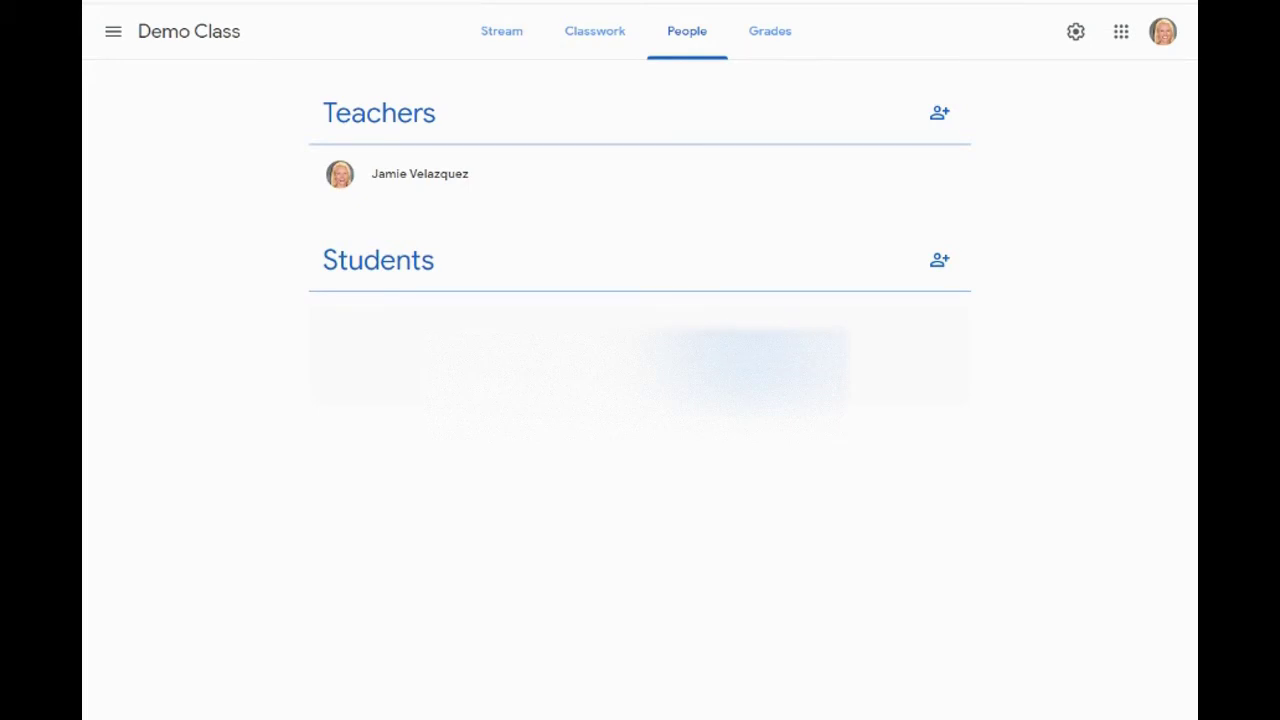
{"action": "left_click", "coordinate": [518, 38]}
{"action": "left_click", "coordinate": [347, 165]}
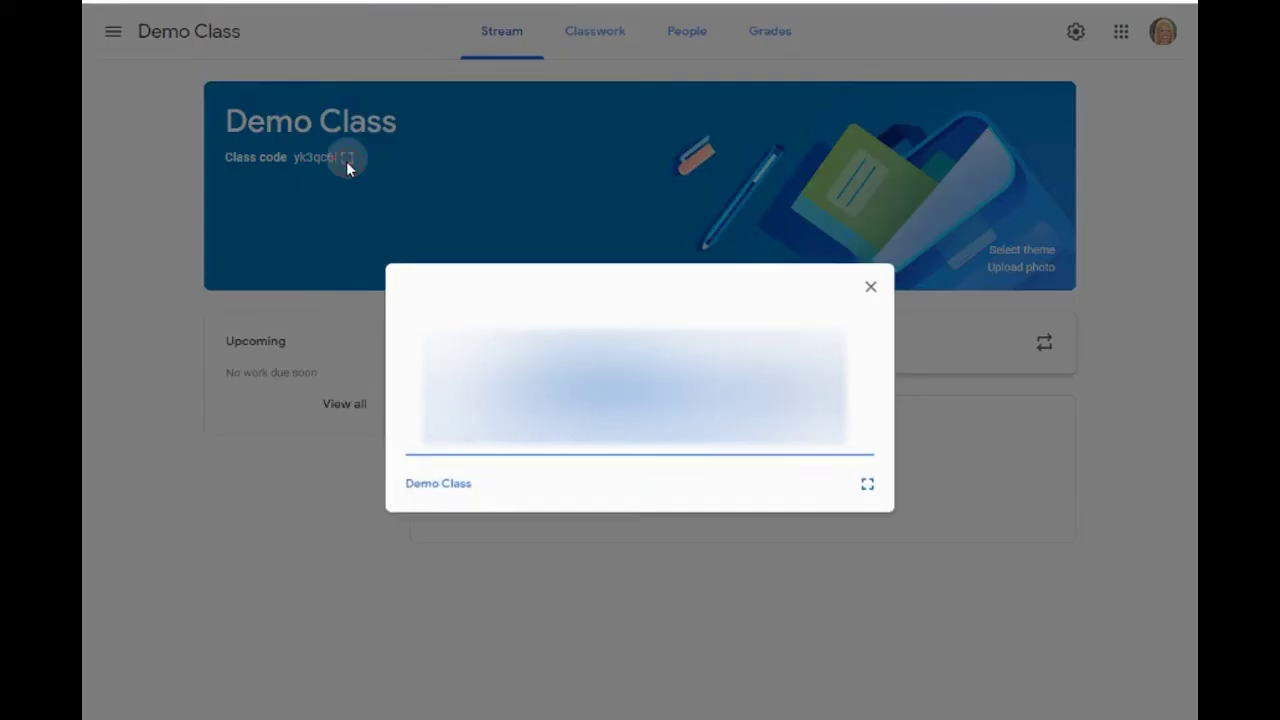
{"action": "left_click", "coordinate": [881, 289]}
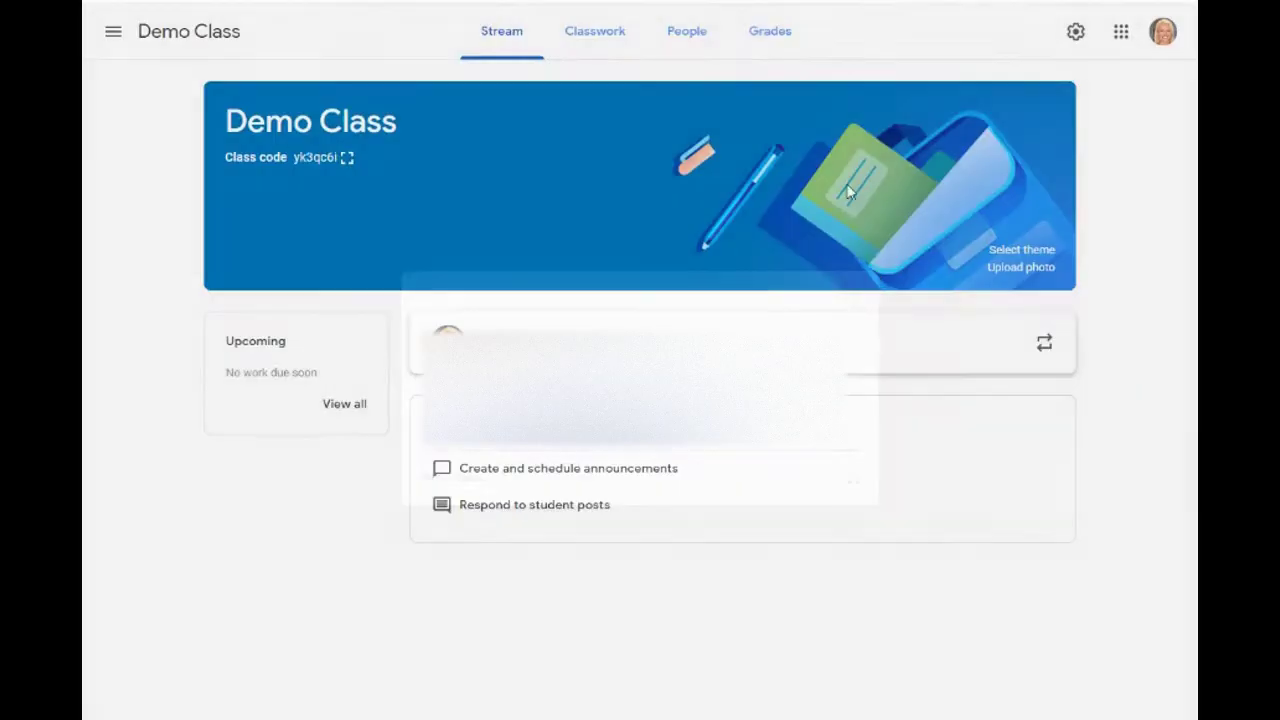
- Search for students to invite to the class using "29", and cancel without inviting anyone
{"action": "left_click", "coordinate": [694, 34]}
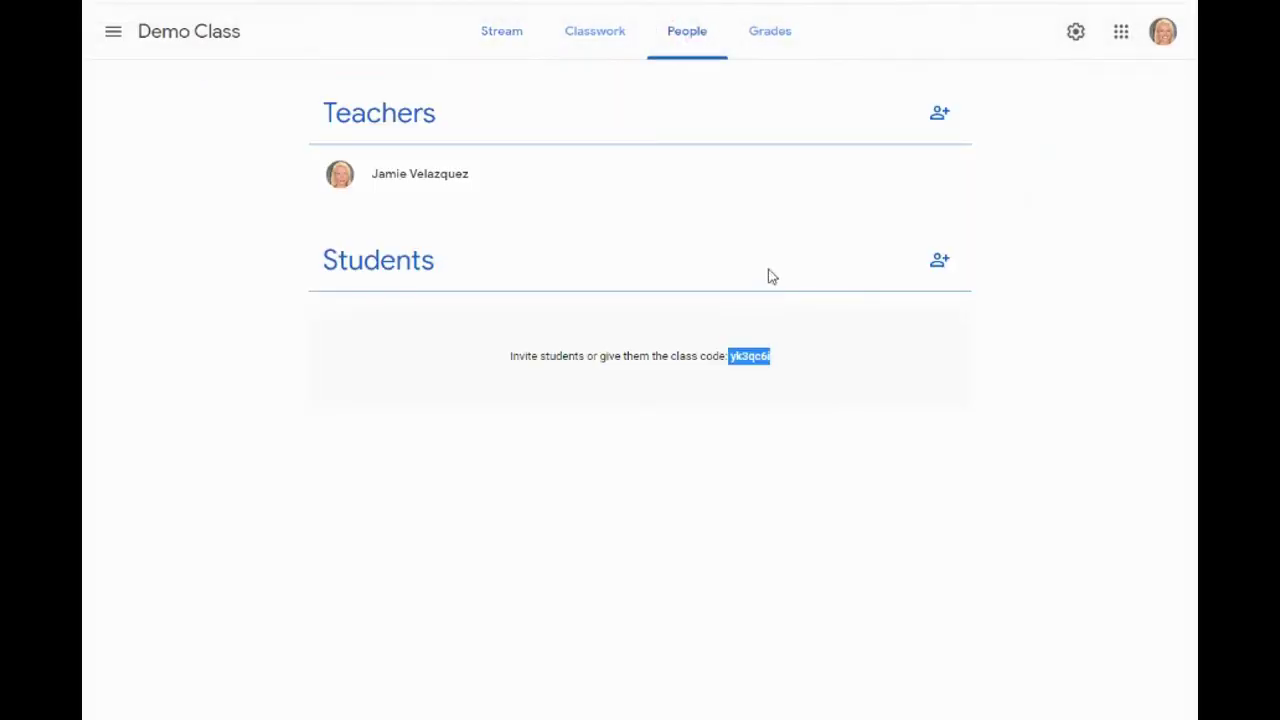
{"action": "left_click", "coordinate": [941, 261]}
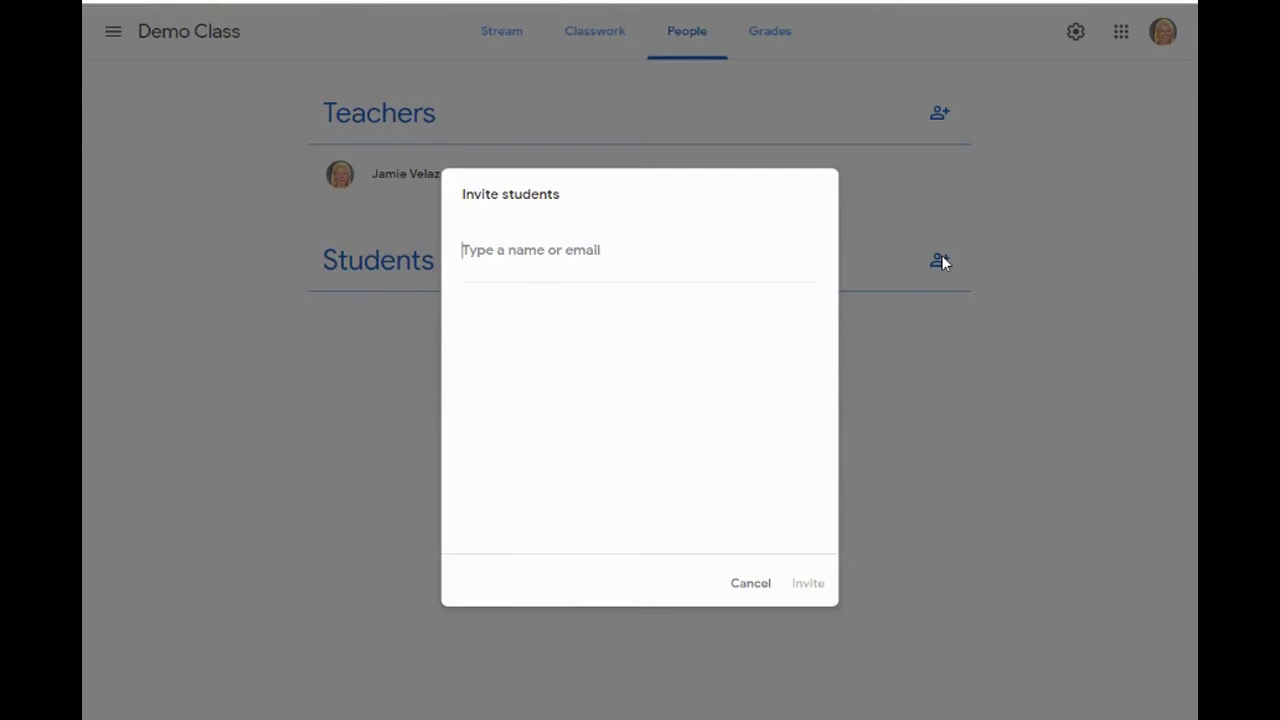
{"action": "type", "text": "29"}
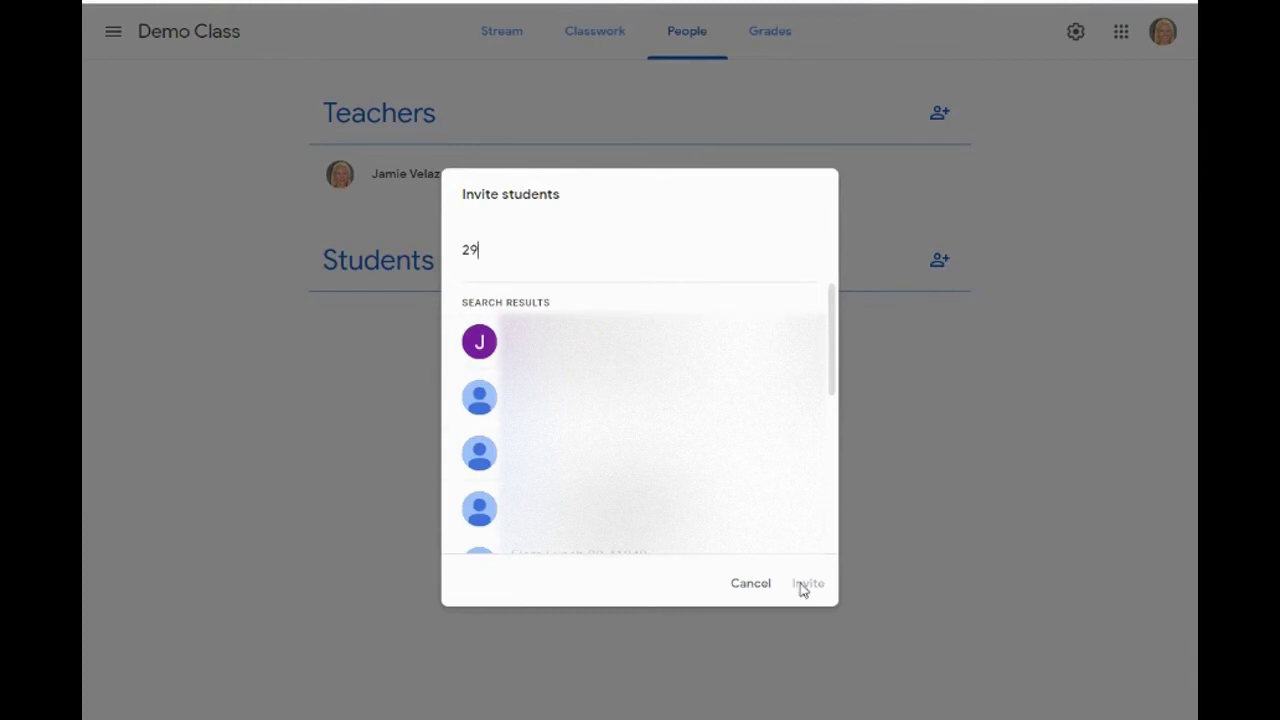
{"action": "left_click", "coordinate": [758, 585]}
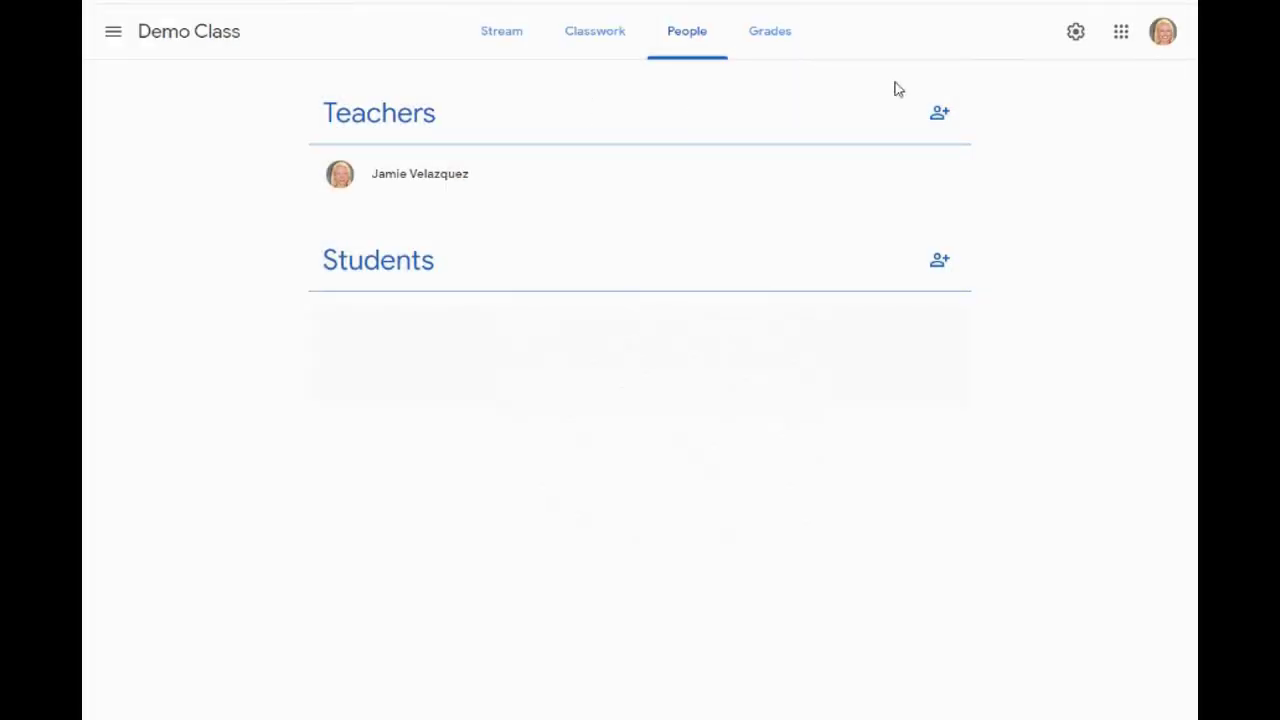
- Search for teachers to invite to the class using "vs", and cancel without inviting anyone
{"action": "left_click", "coordinate": [939, 114]}
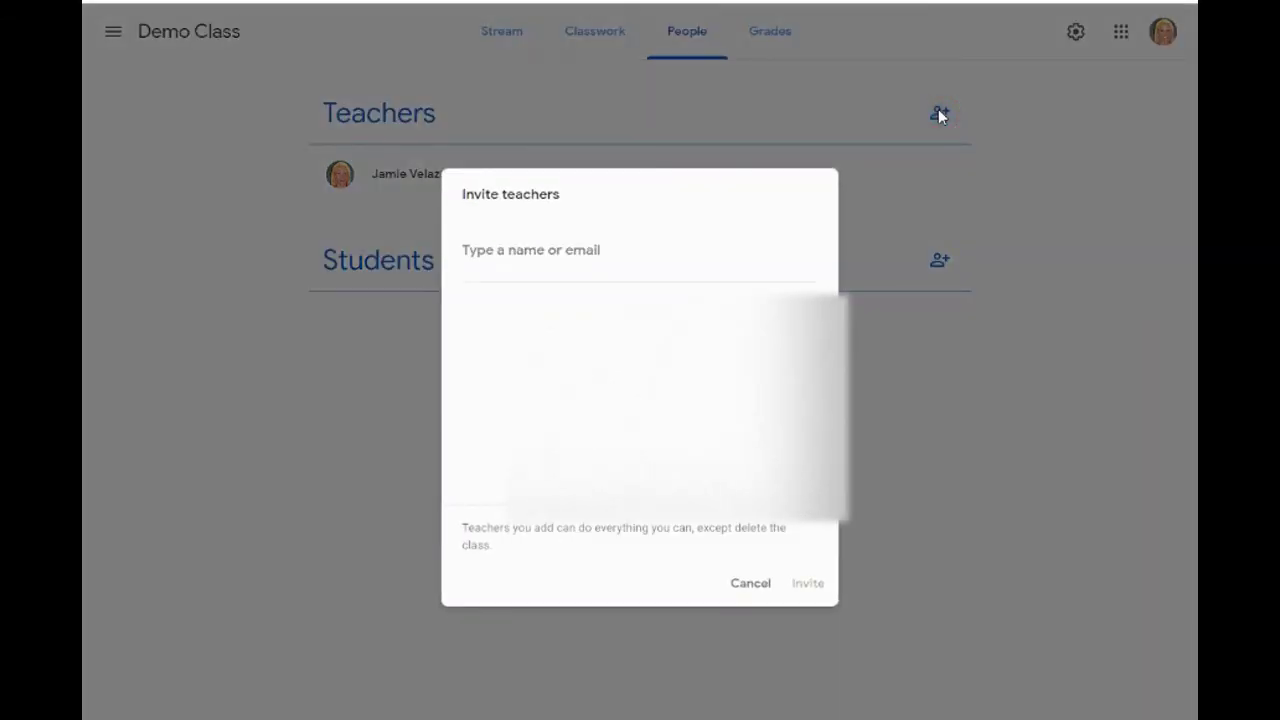
{"action": "type", "text": "vs"}
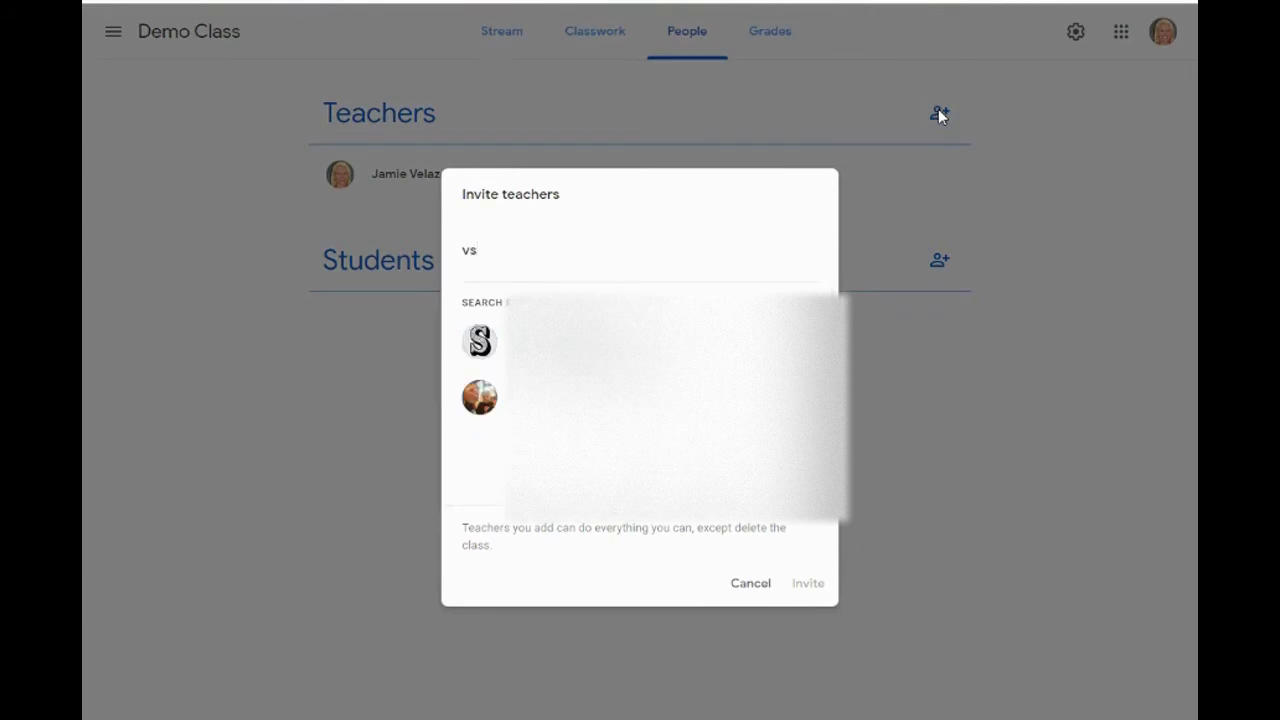
{"action": "left_click", "coordinate": [738, 584]}
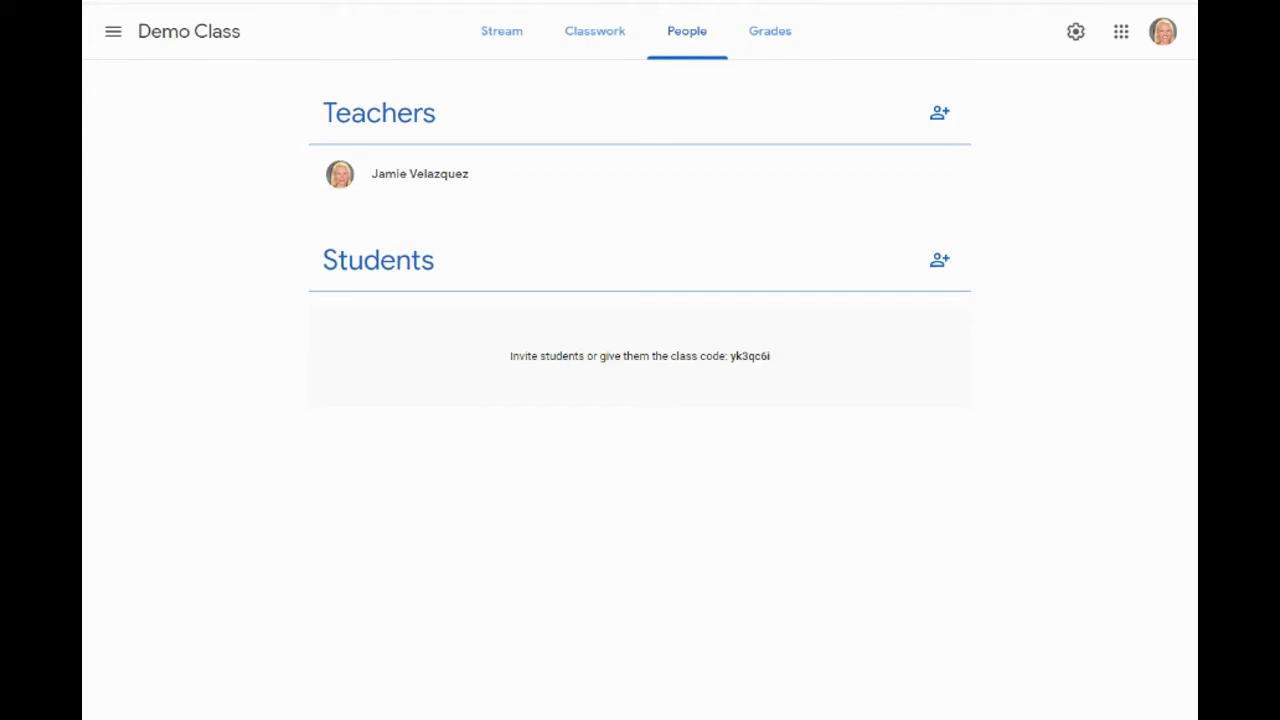
- In the class settings, set the Stream permission to Only teachers can post or comment
{"action": "left_click", "coordinate": [609, 60]}
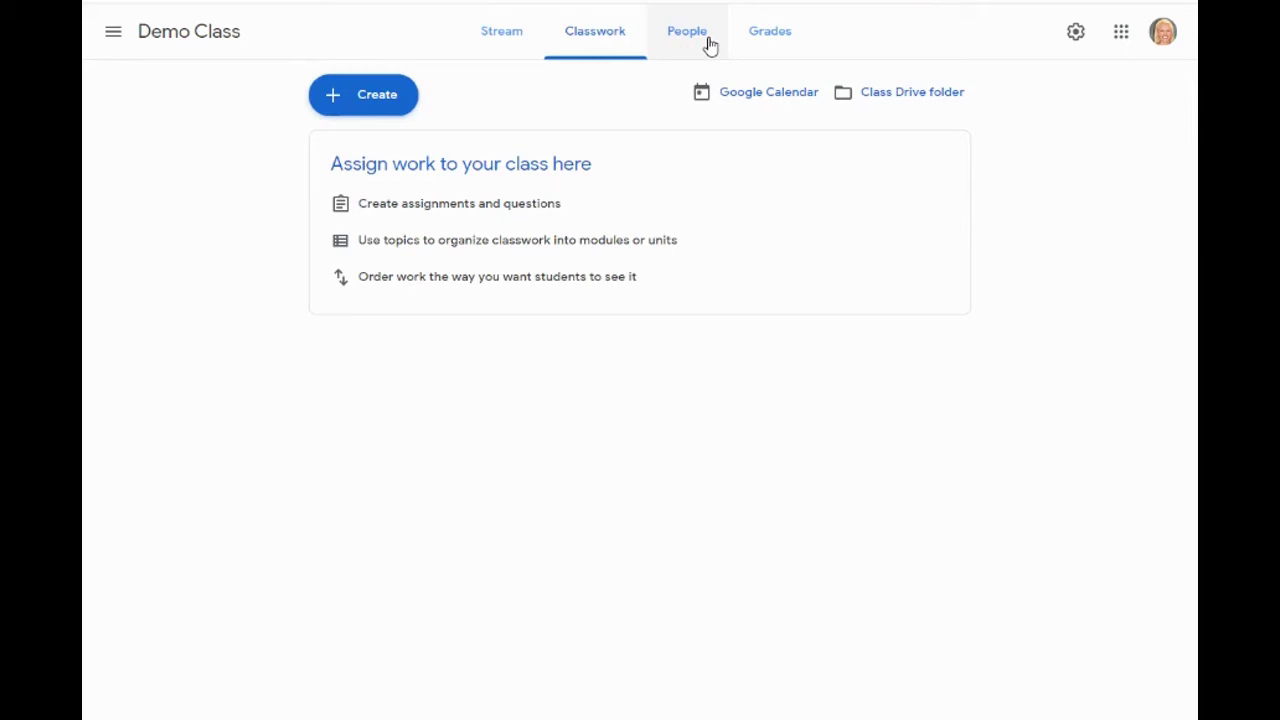
{"action": "left_click", "coordinate": [1075, 35]}
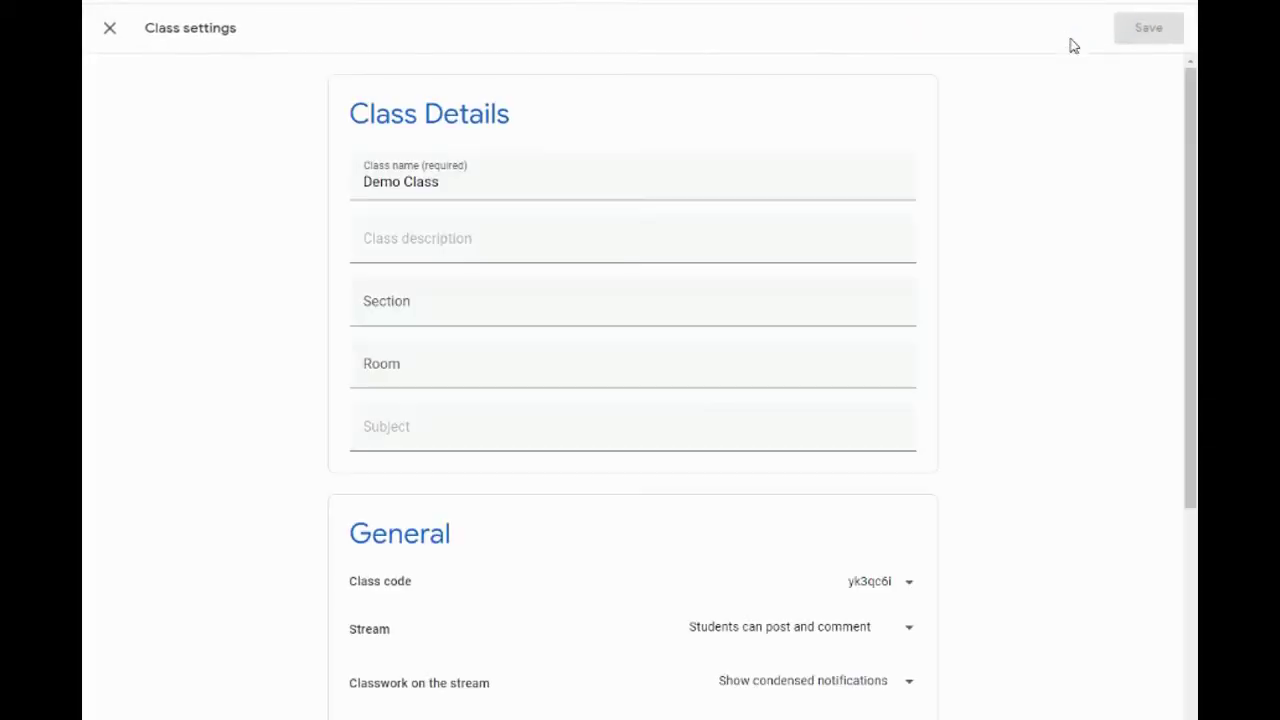
{"action": "scroll", "coordinate": [836, 226], "scroll_direction": "down", "scroll_amount": 3}
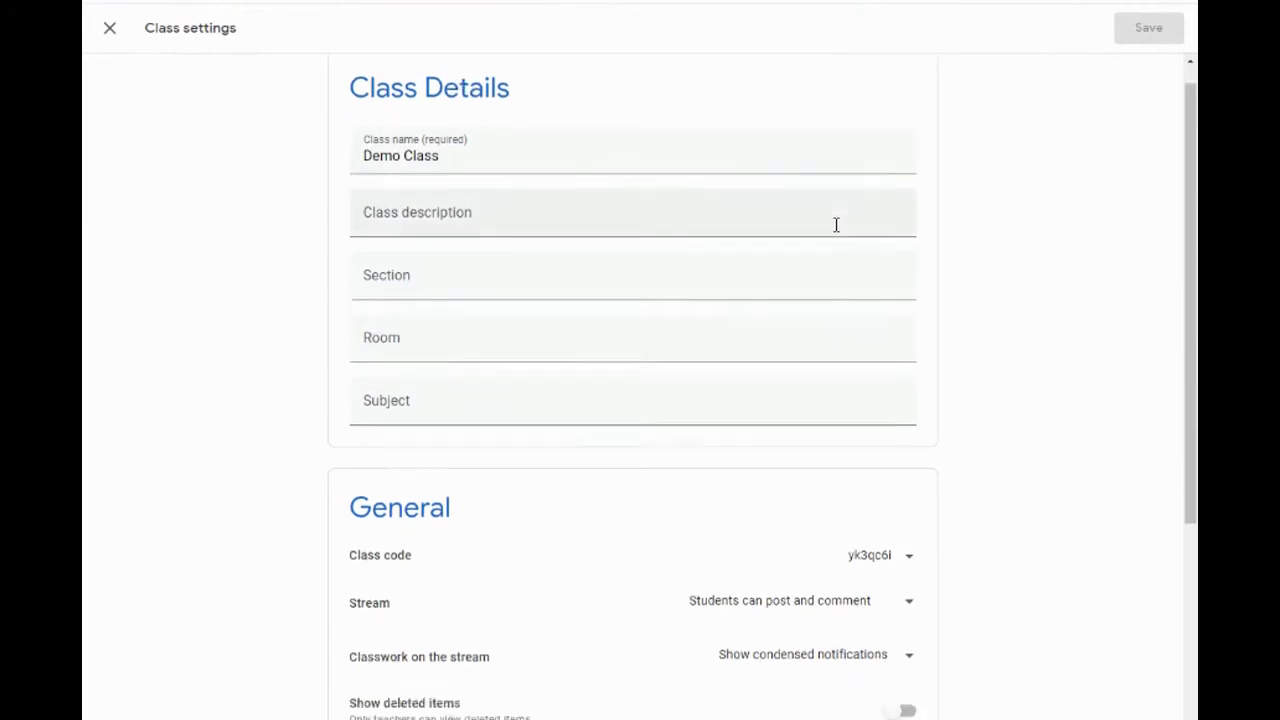
{"action": "scroll", "coordinate": [836, 229], "scroll_direction": "up", "scroll_amount": 3}
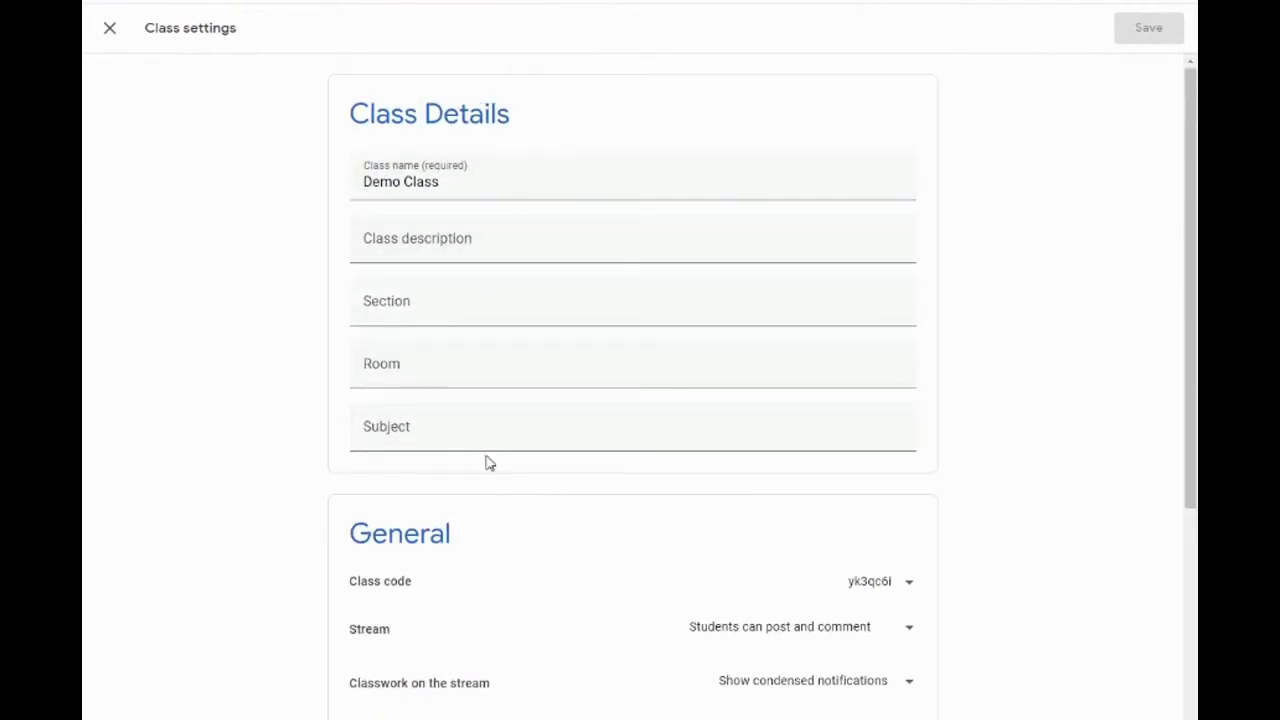
{"action": "scroll", "coordinate": [500, 435], "scroll_direction": "down", "scroll_amount": 2}
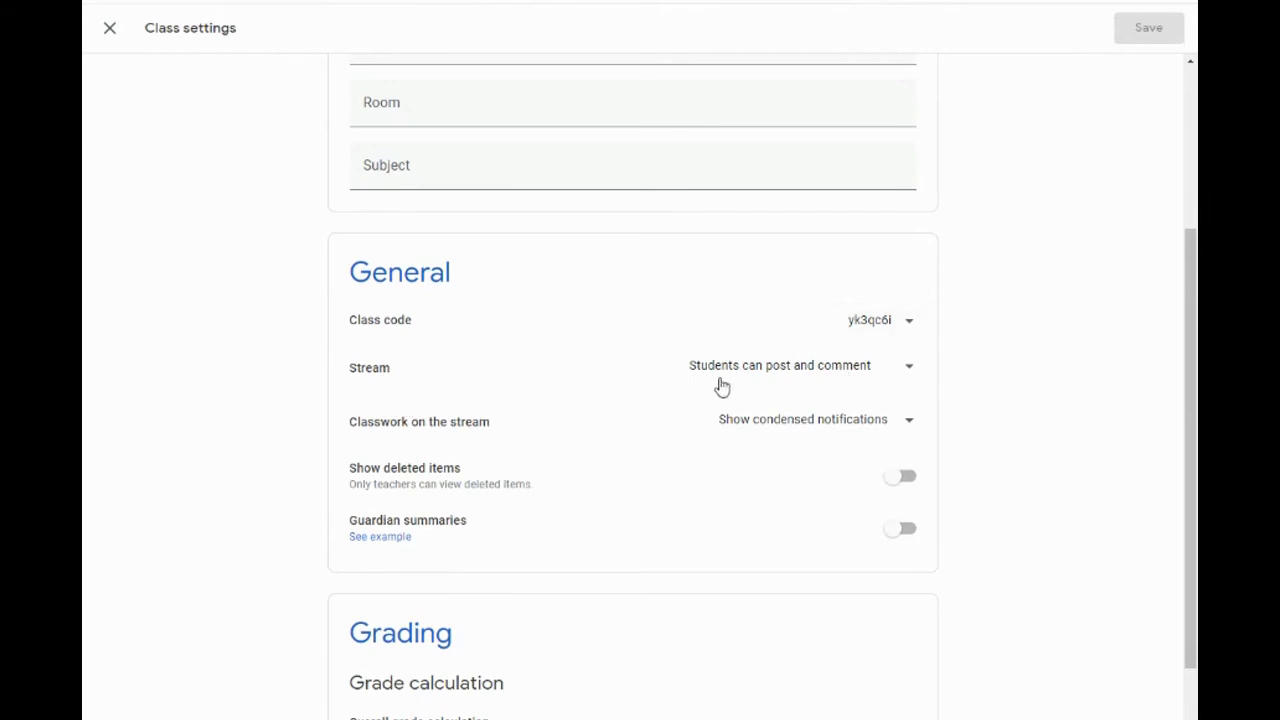
{"action": "left_click", "coordinate": [903, 381]}
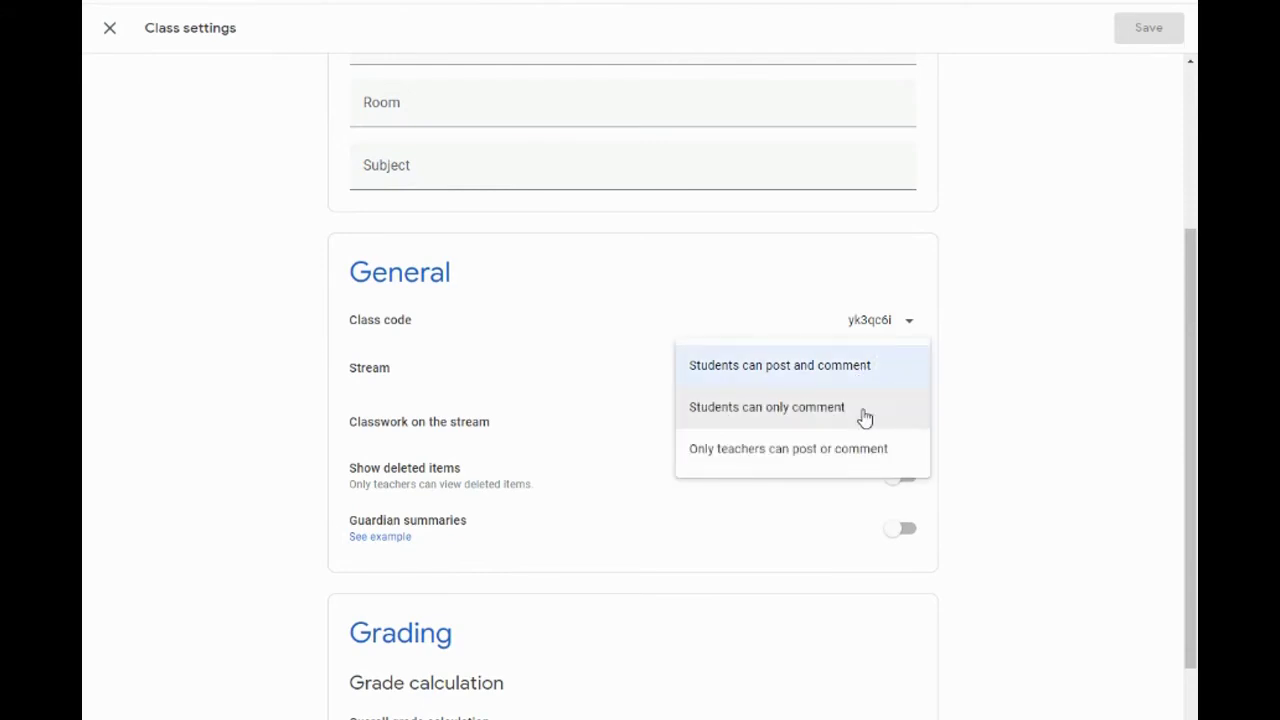
{"action": "left_click", "coordinate": [766, 455]}
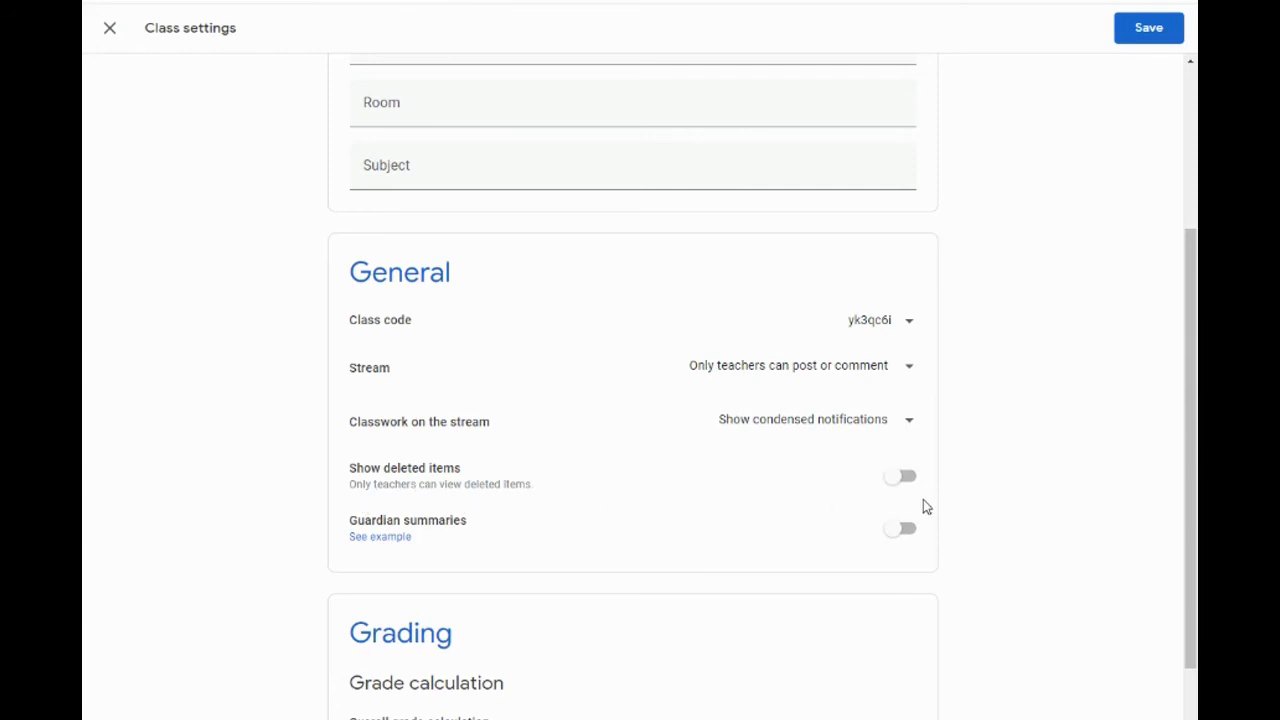
- Try turning on Guardian summaries, and decline adding the class to guardian email summaries
{"action": "scroll", "coordinate": [925, 507], "scroll_direction": "down", "scroll_amount": 2}
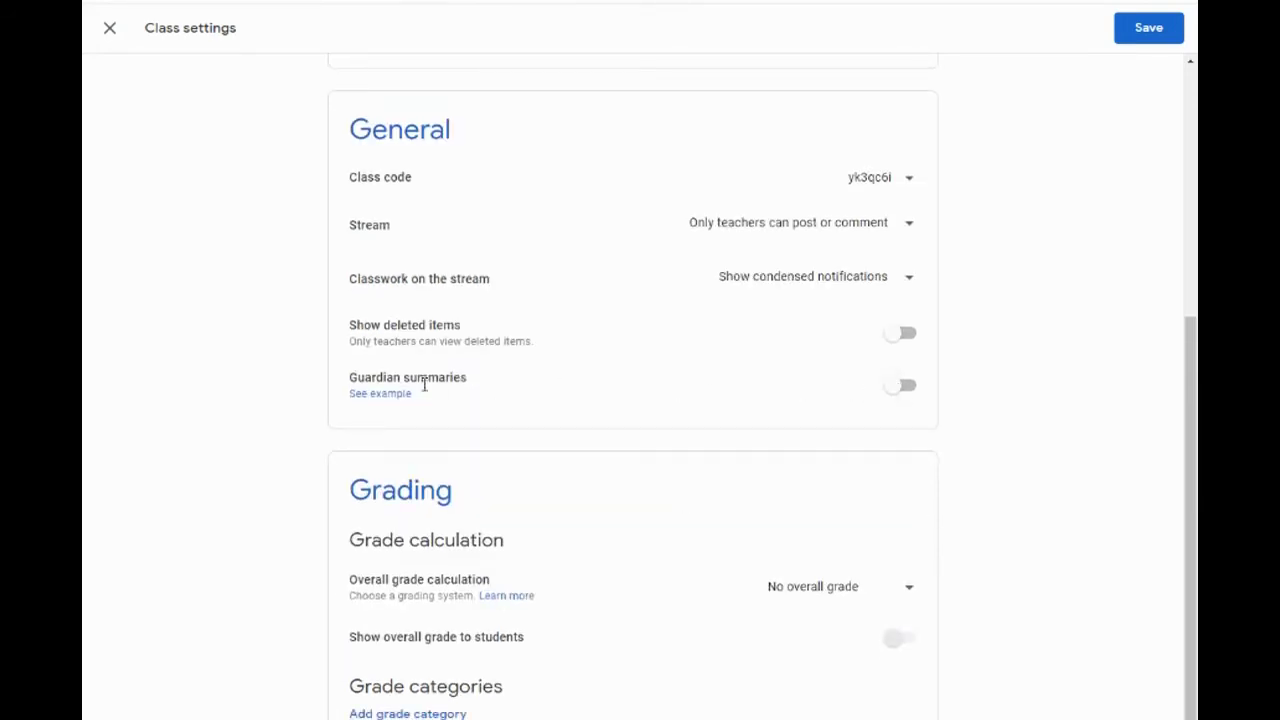
{"action": "left_click", "coordinate": [366, 396]}
{"action": "left_click", "coordinate": [895, 396]}
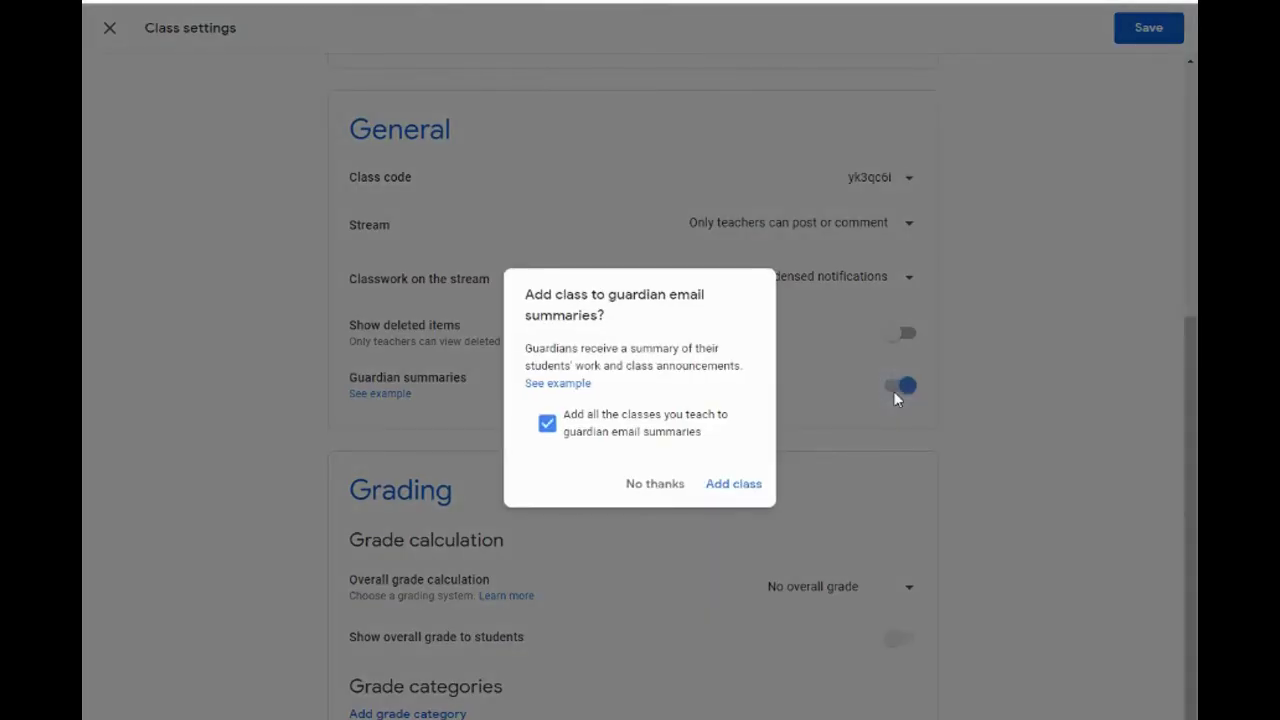
{"action": "left_click", "coordinate": [656, 485]}
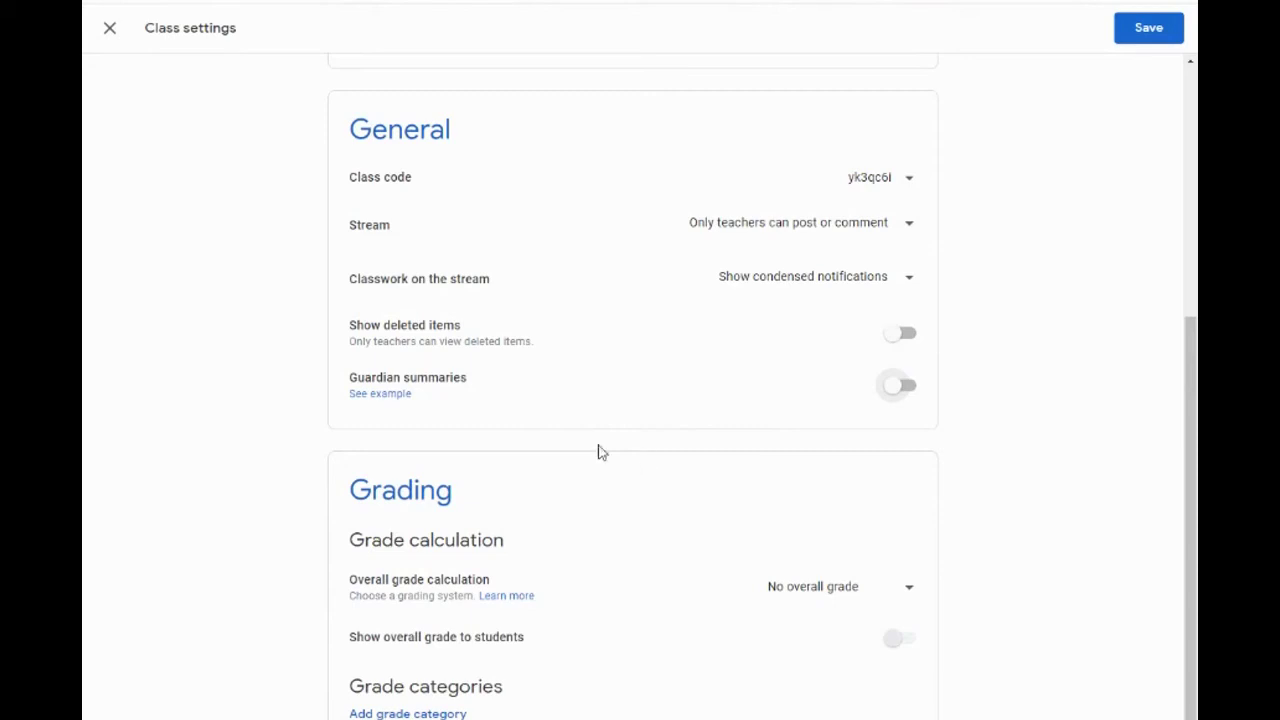
- Open the Guardian summaries example and read through the help article's sample weekly email summary
{"action": "left_click", "coordinate": [392, 397]}
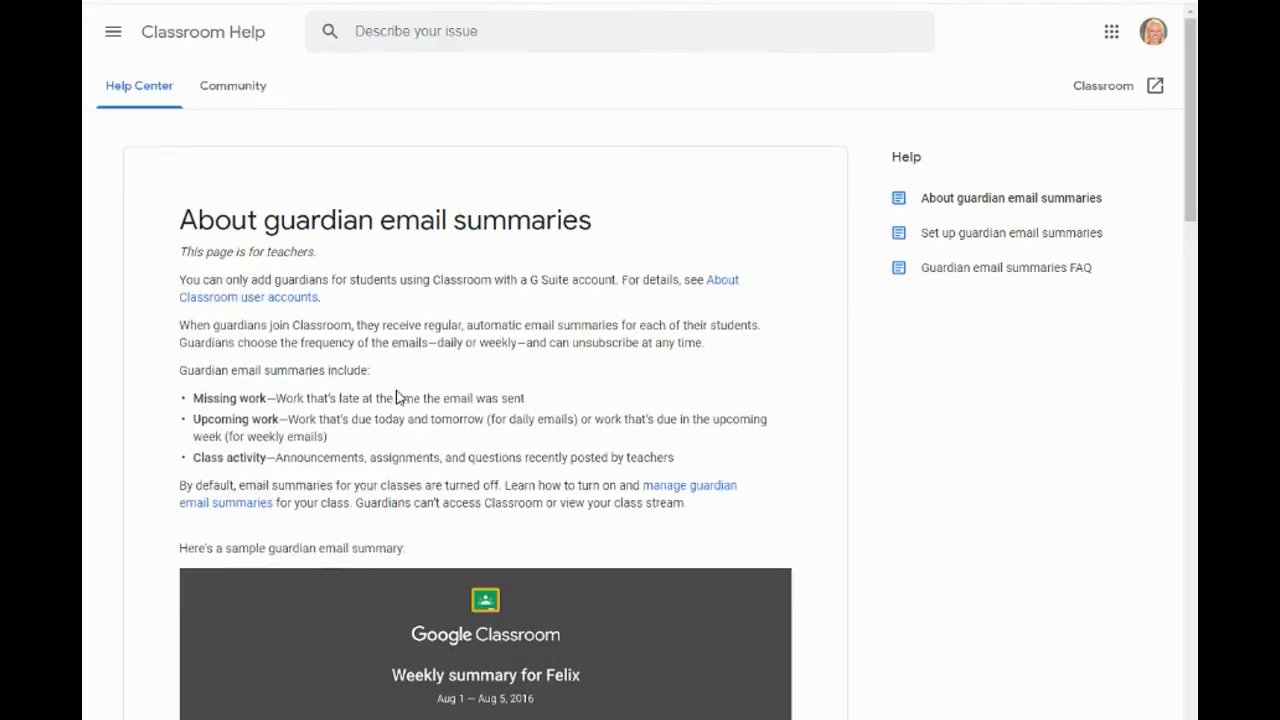
{"action": "scroll", "coordinate": [400, 395], "scroll_direction": "down", "scroll_amount": 7}
{"action": "scroll", "coordinate": [420, 388], "scroll_direction": "up", "scroll_amount": 2}
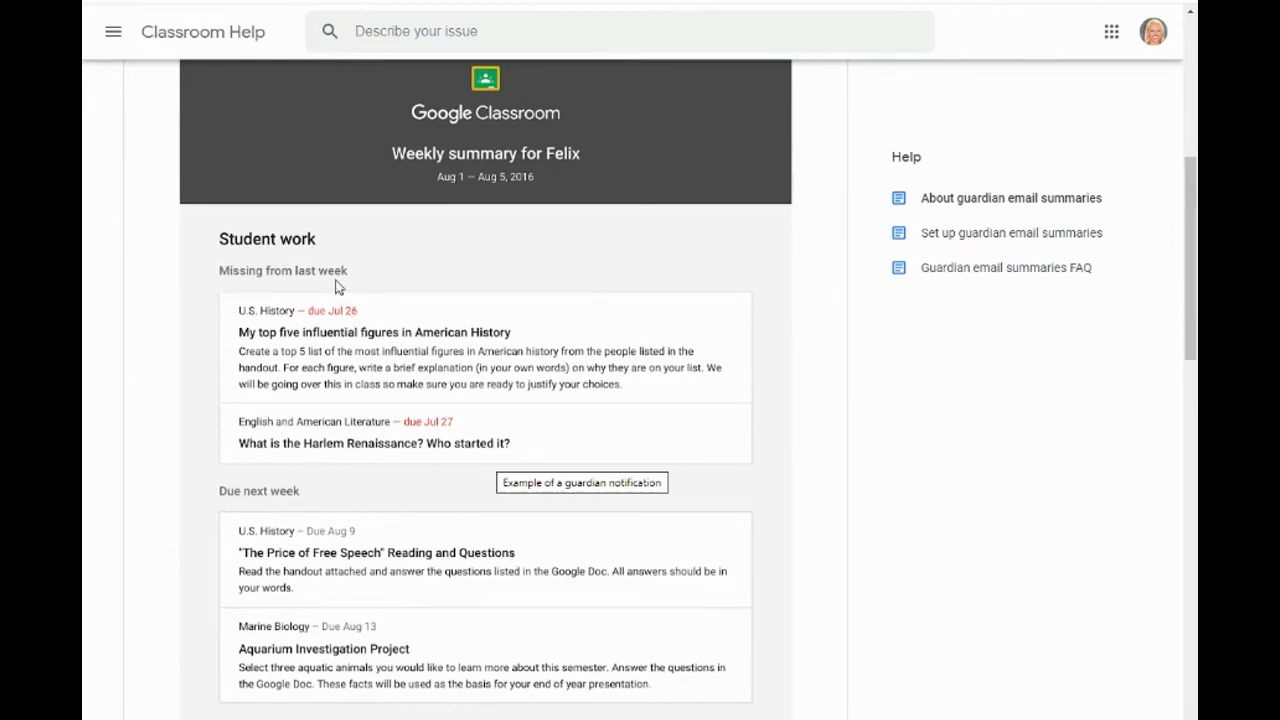
{"action": "scroll", "coordinate": [340, 286], "scroll_direction": "down", "scroll_amount": 2}
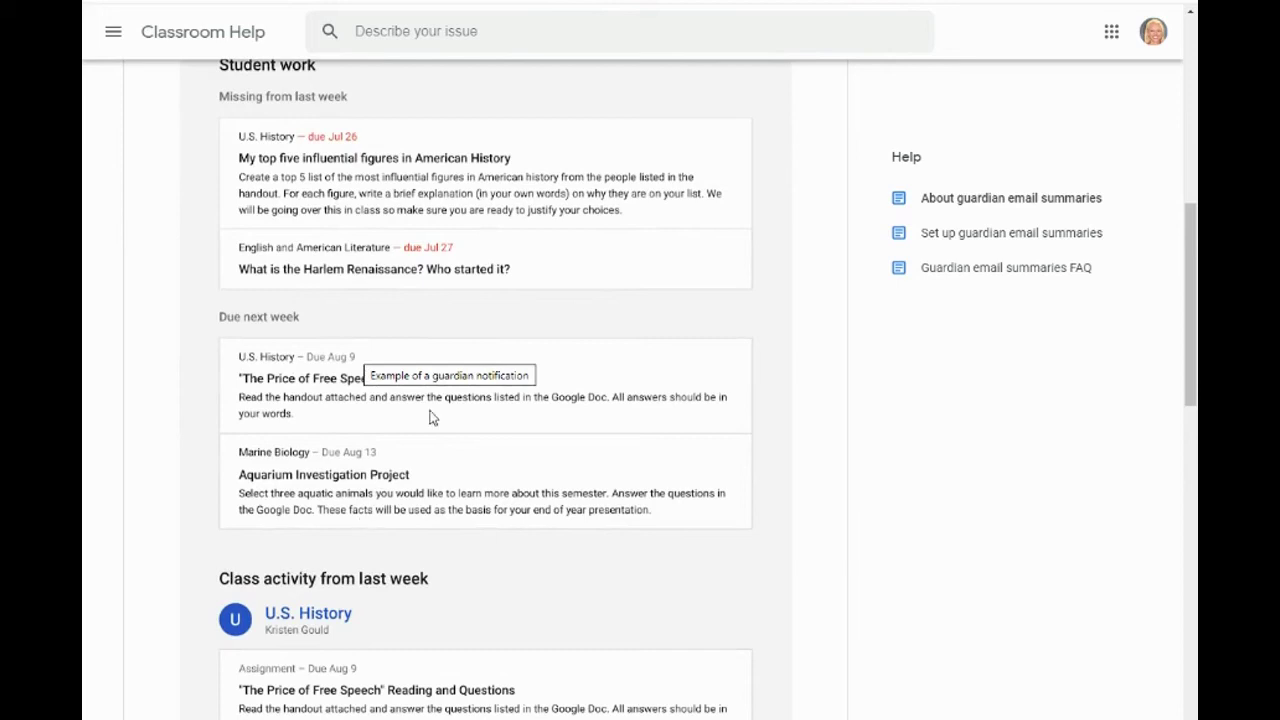
{"action": "scroll", "coordinate": [431, 415], "scroll_direction": "down", "scroll_amount": 4}
{"action": "scroll", "coordinate": [452, 401], "scroll_direction": "down", "scroll_amount": 8}
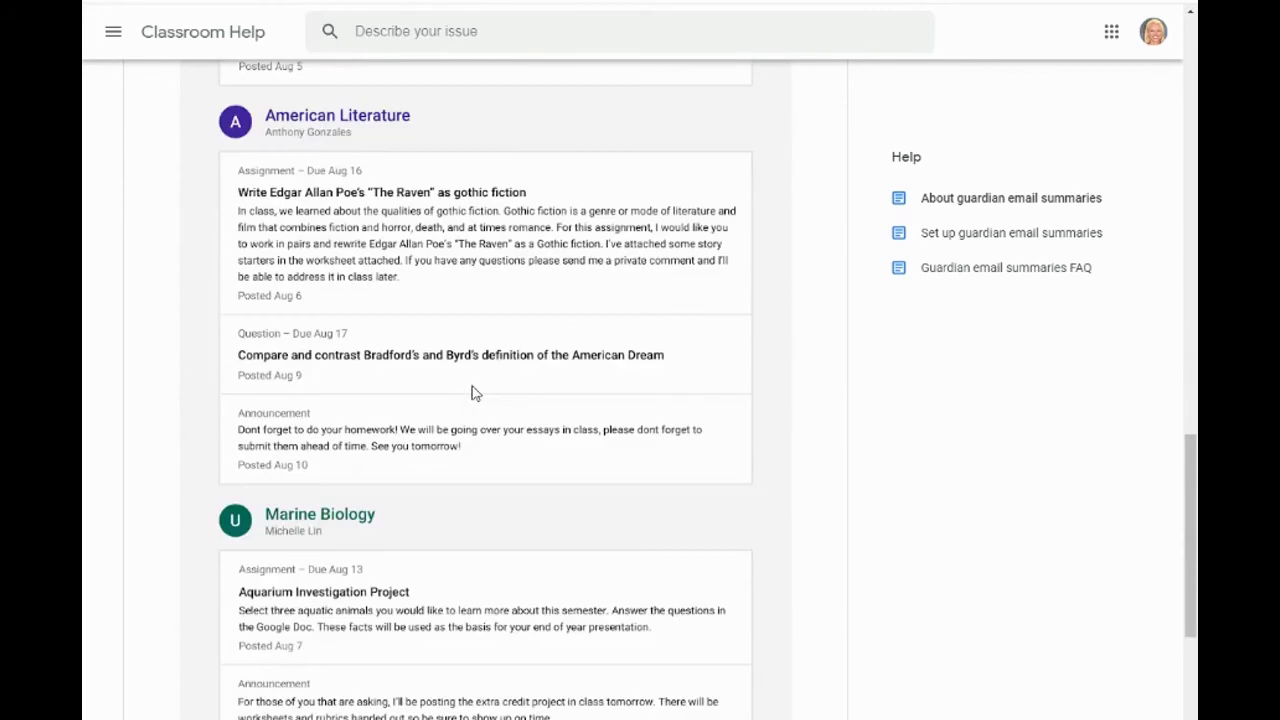
{"action": "scroll", "coordinate": [471, 393], "scroll_direction": "up", "scroll_amount": 12}
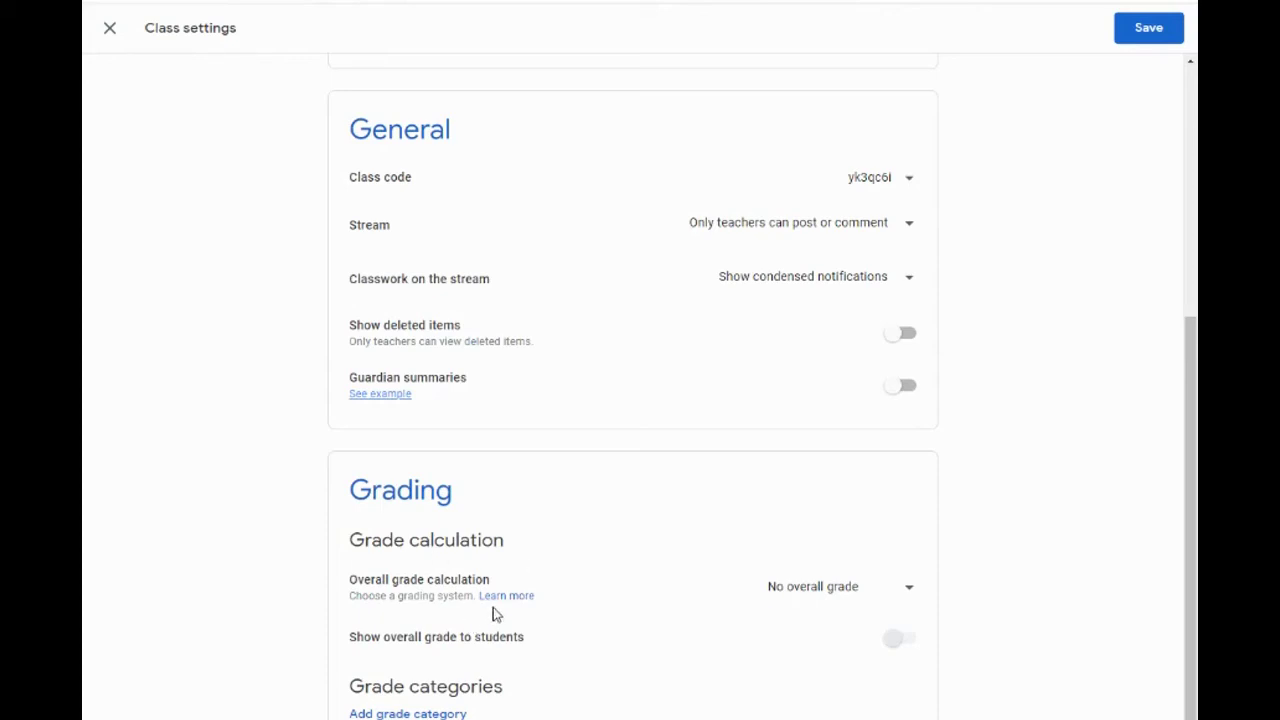
- Review the Overall grade calculation options without choosing one, and close the class settings, discarding the unsaved changes
{"action": "left_click", "coordinate": [893, 598]}
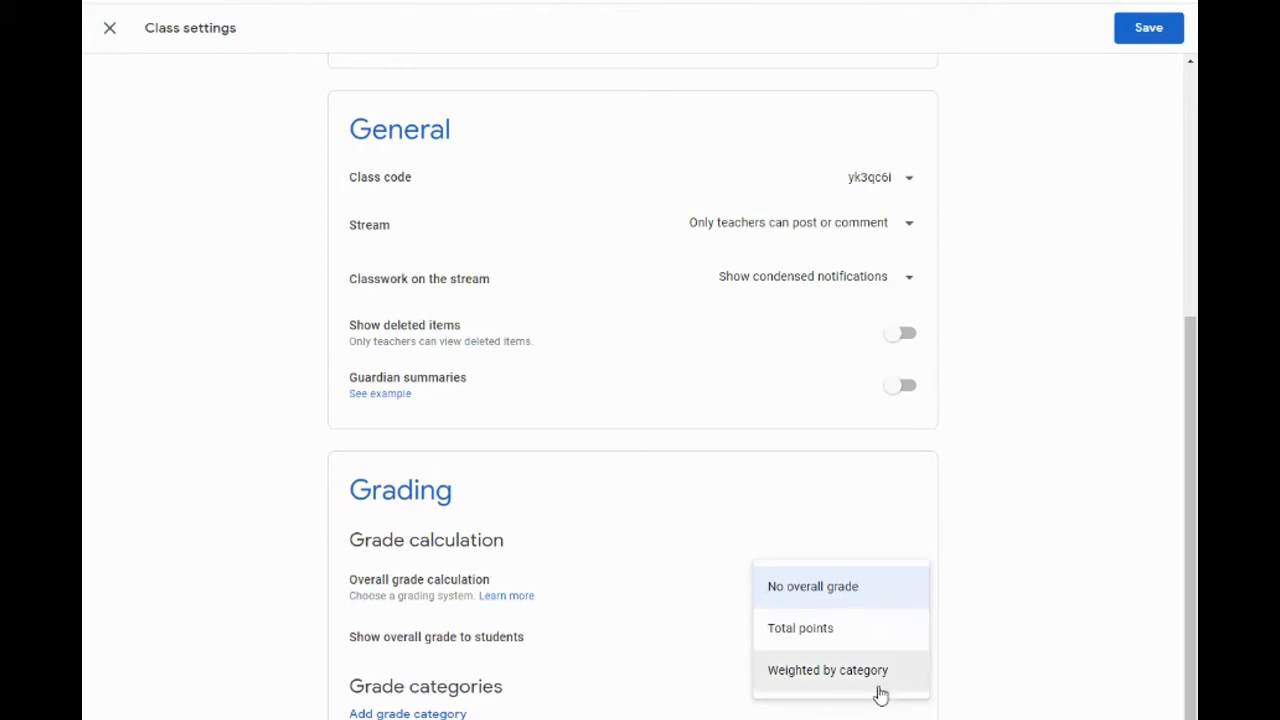
{"action": "left_click", "coordinate": [628, 609]}
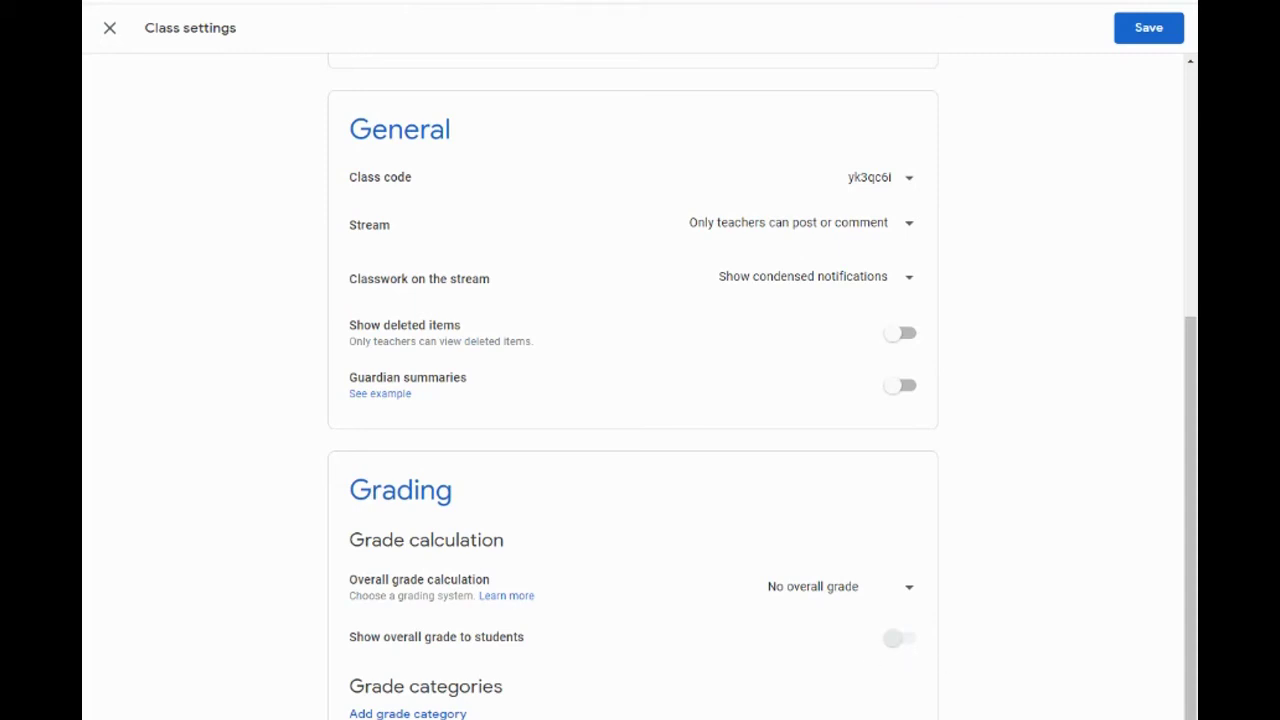
{"action": "scroll", "coordinate": [748, 662], "scroll_direction": "up", "scroll_amount": 4}
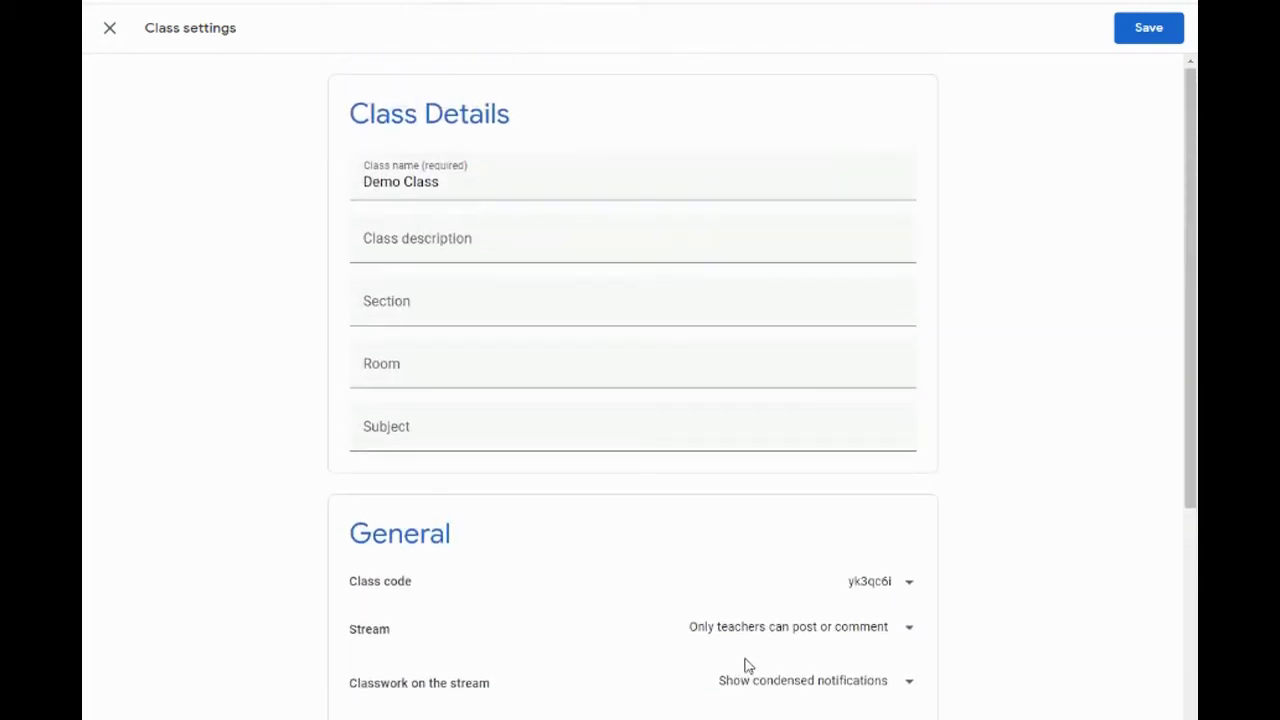
{"action": "left_click", "coordinate": [111, 29]}
{"action": "left_click", "coordinate": [710, 424]}
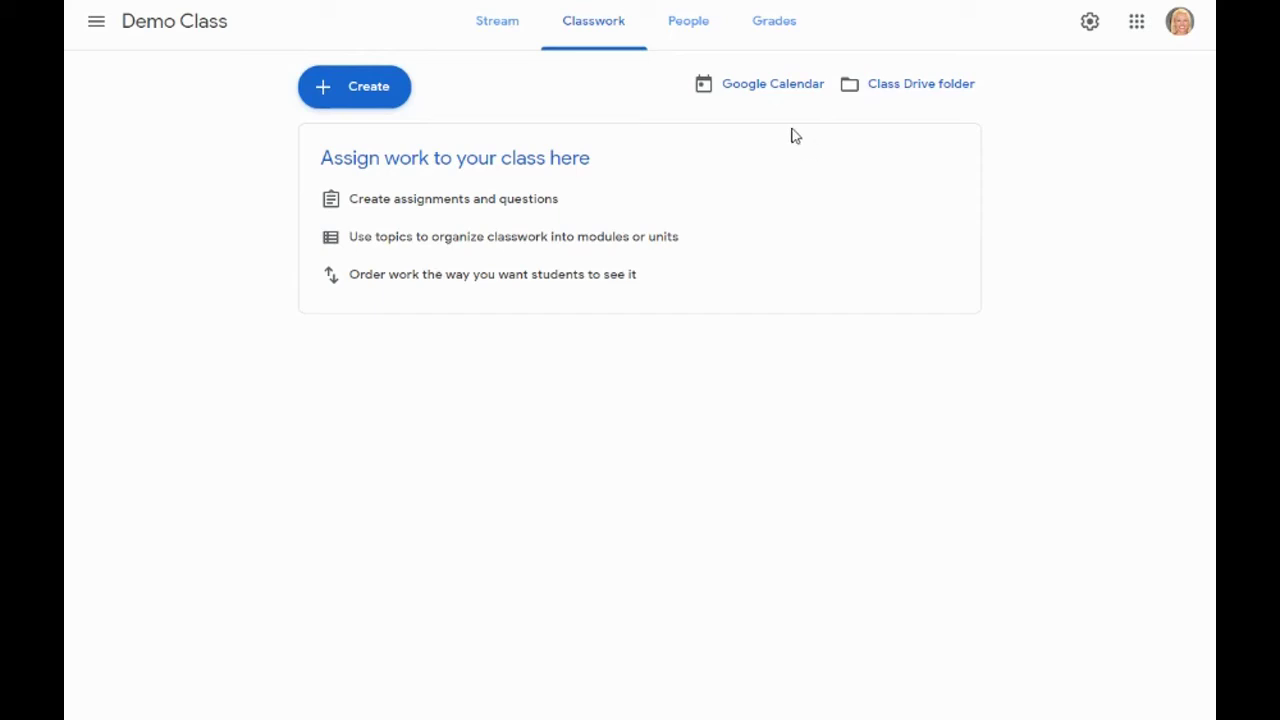
- On the People page of the RS 5:Technology class, view the Invite guardians form for the first listed student and cancel it
{"action": "left_click", "coordinate": [677, 32]}
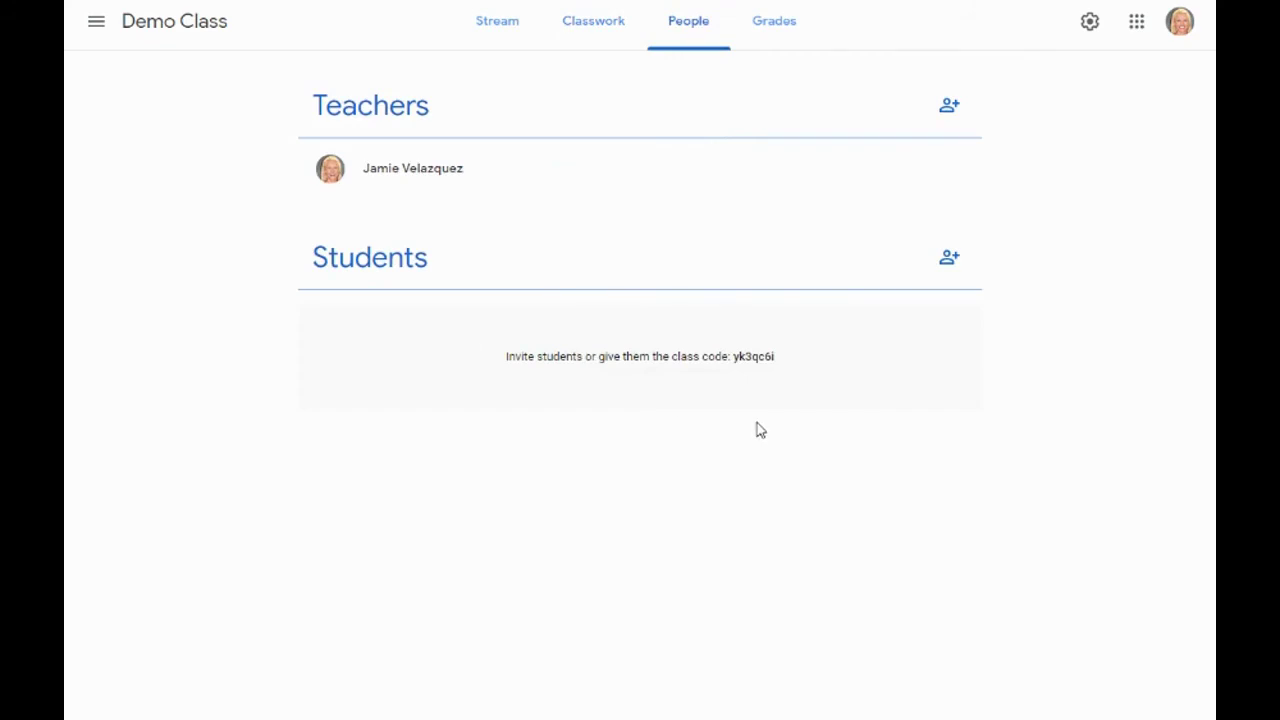
{"action": "left_click", "coordinate": [97, 22]}
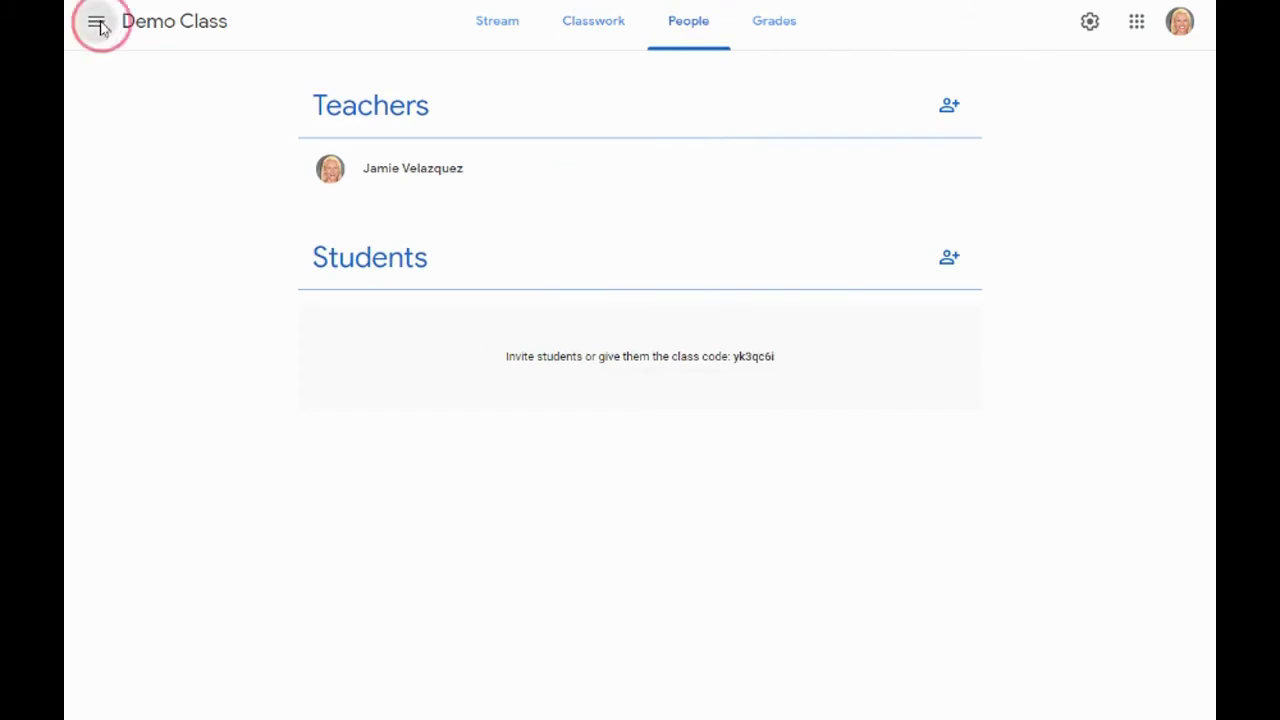
{"action": "left_click", "coordinate": [226, 290]}
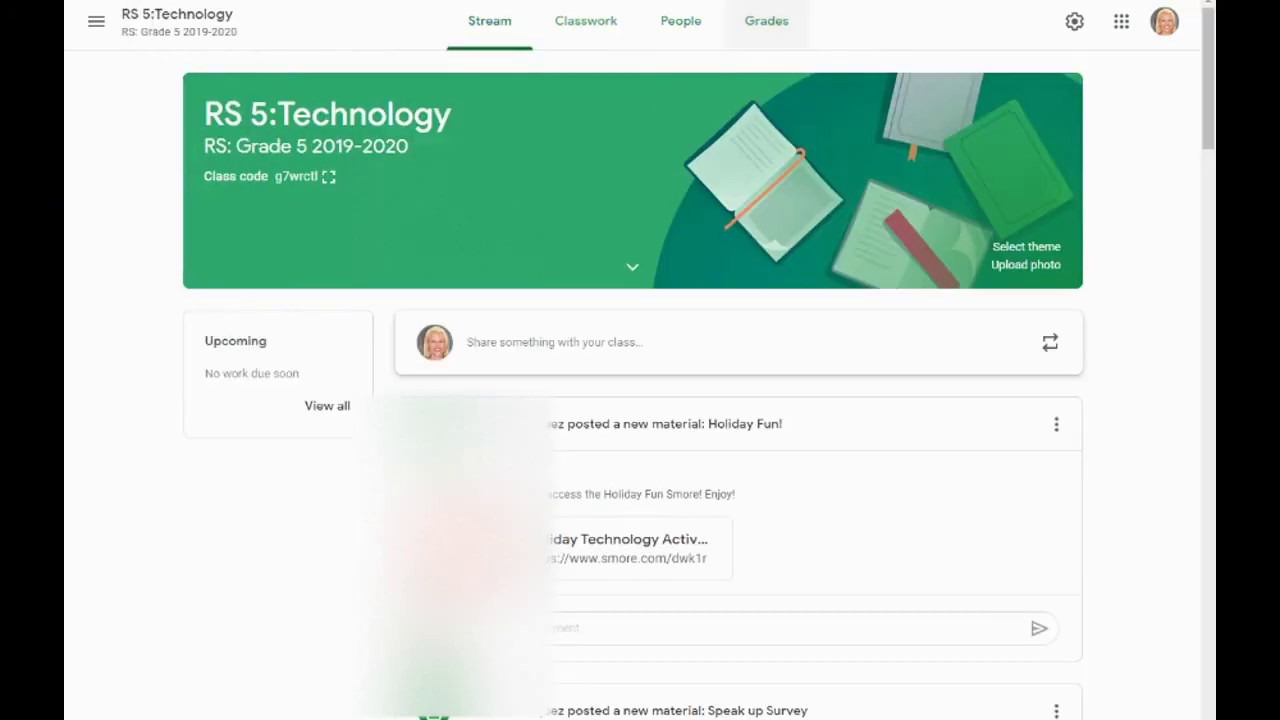
{"action": "left_click", "coordinate": [668, 40]}
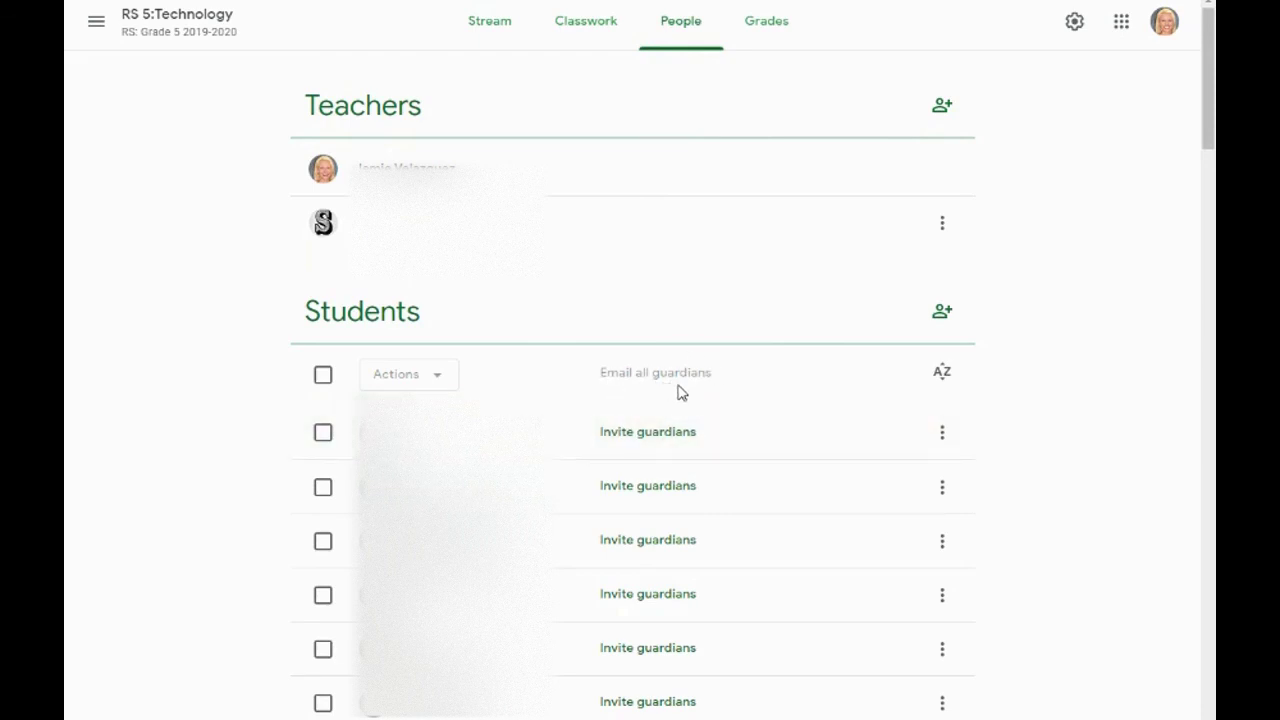
{"action": "left_click", "coordinate": [621, 427]}
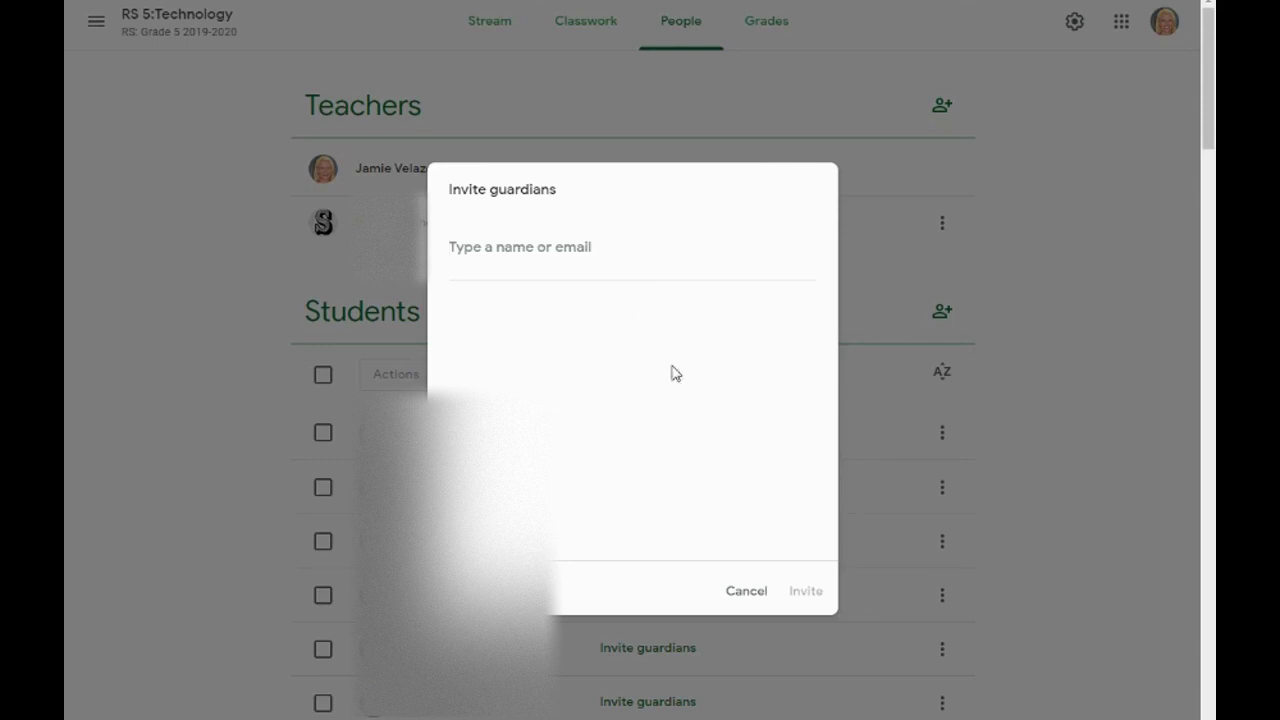
{"action": "left_click", "coordinate": [742, 600]}
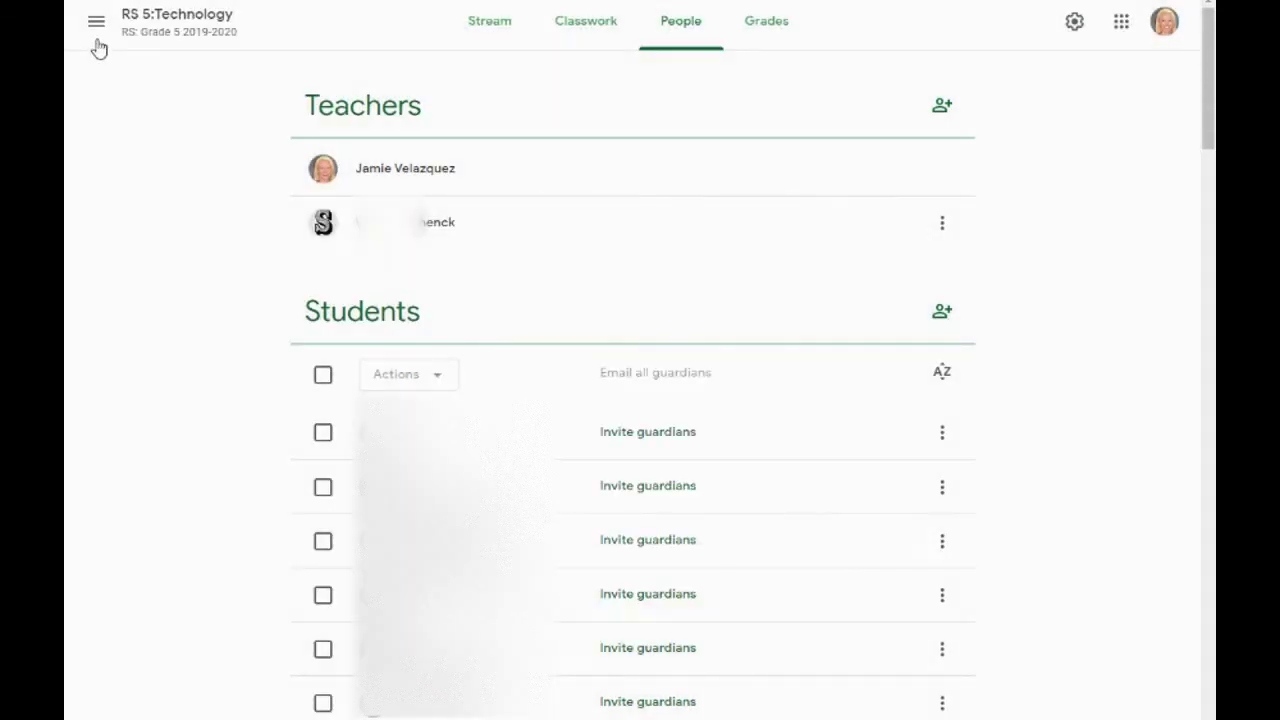
- In the Demo Class settings, try turning on Guardian summaries, decline adding the class, and close the settings
{"action": "left_click", "coordinate": [98, 28]}
{"action": "left_click", "coordinate": [166, 220]}
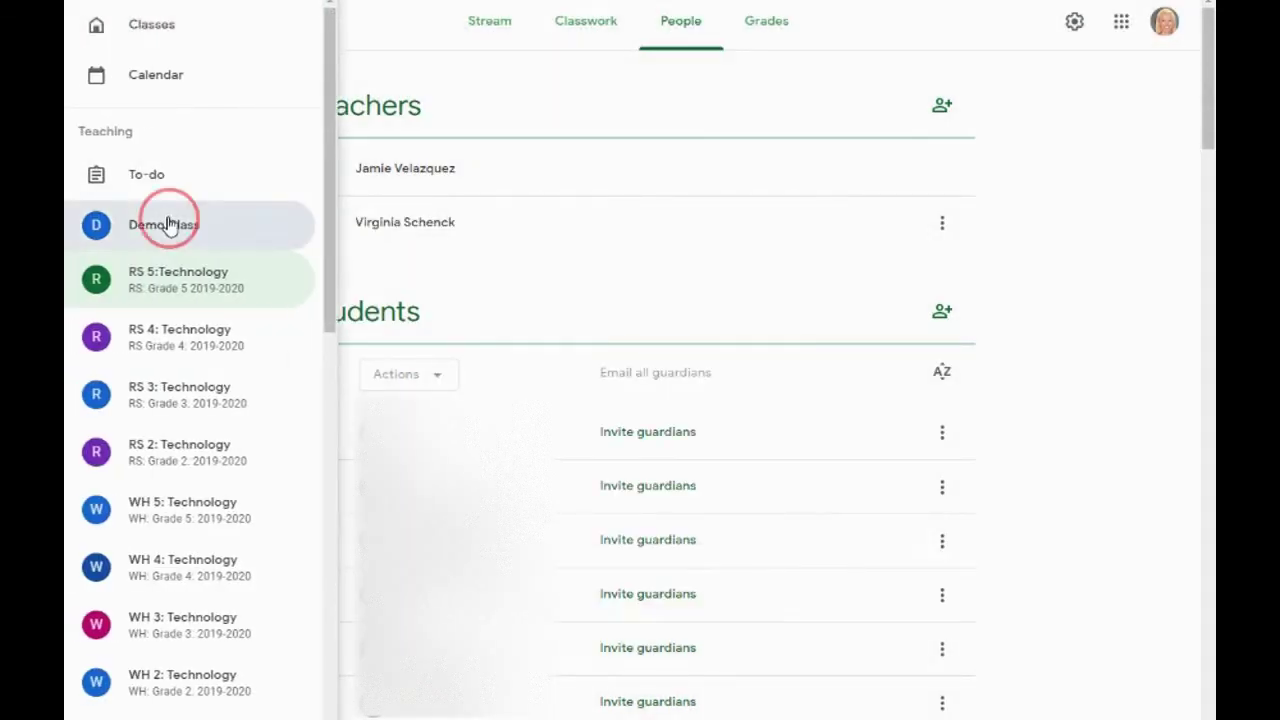
{"action": "left_click", "coordinate": [1090, 26]}
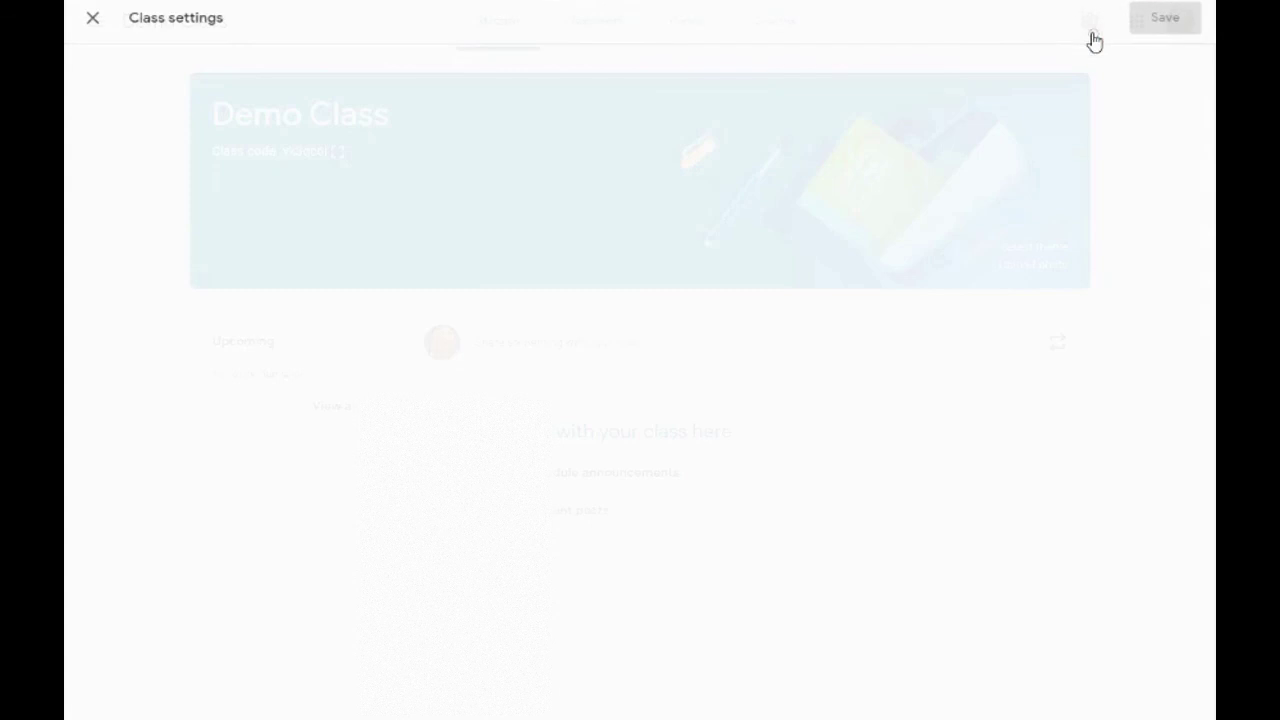
{"action": "scroll", "coordinate": [692, 417], "scroll_direction": "down", "scroll_amount": 3}
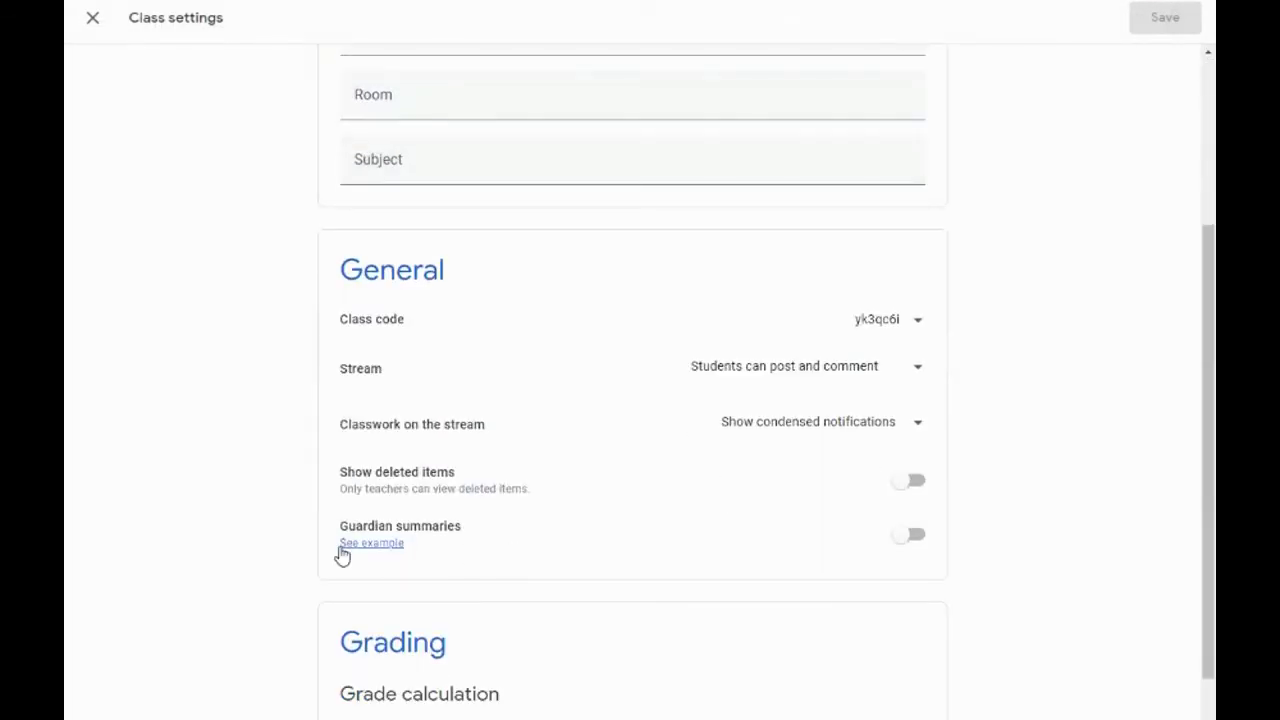
{"action": "left_click", "coordinate": [906, 540]}
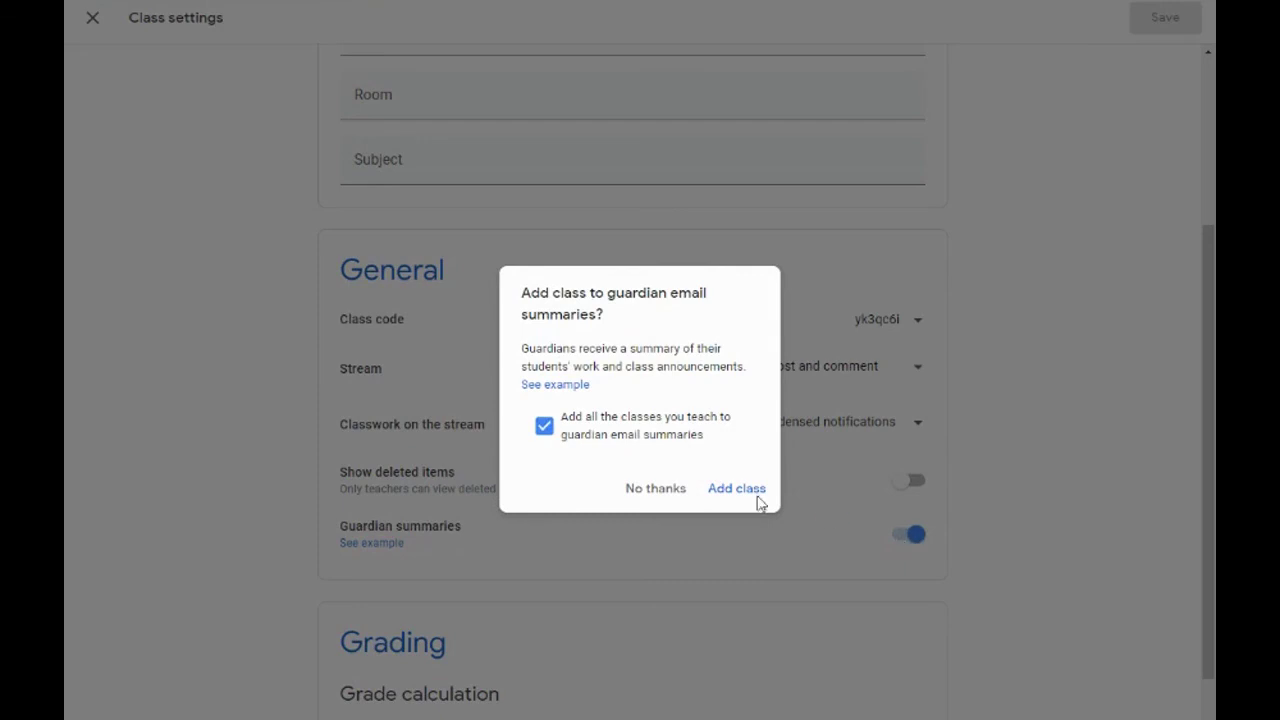
{"action": "left_click", "coordinate": [640, 490]}
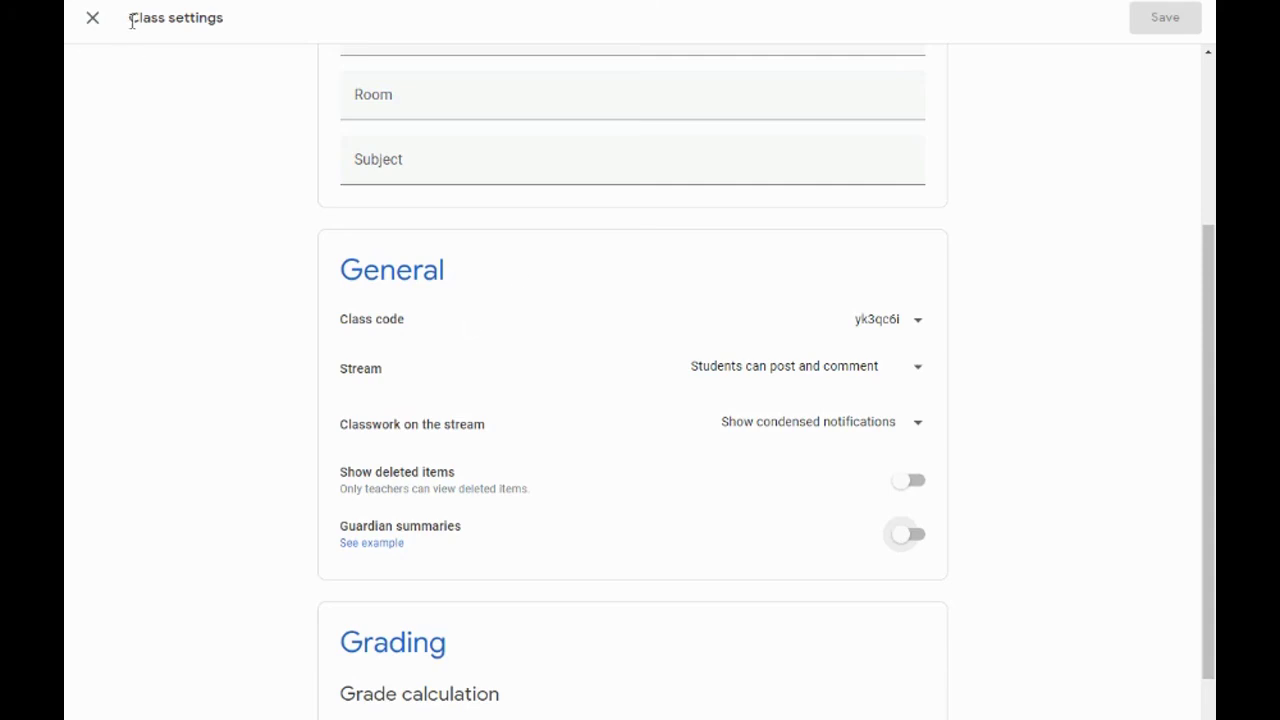
{"action": "left_click", "coordinate": [91, 28]}
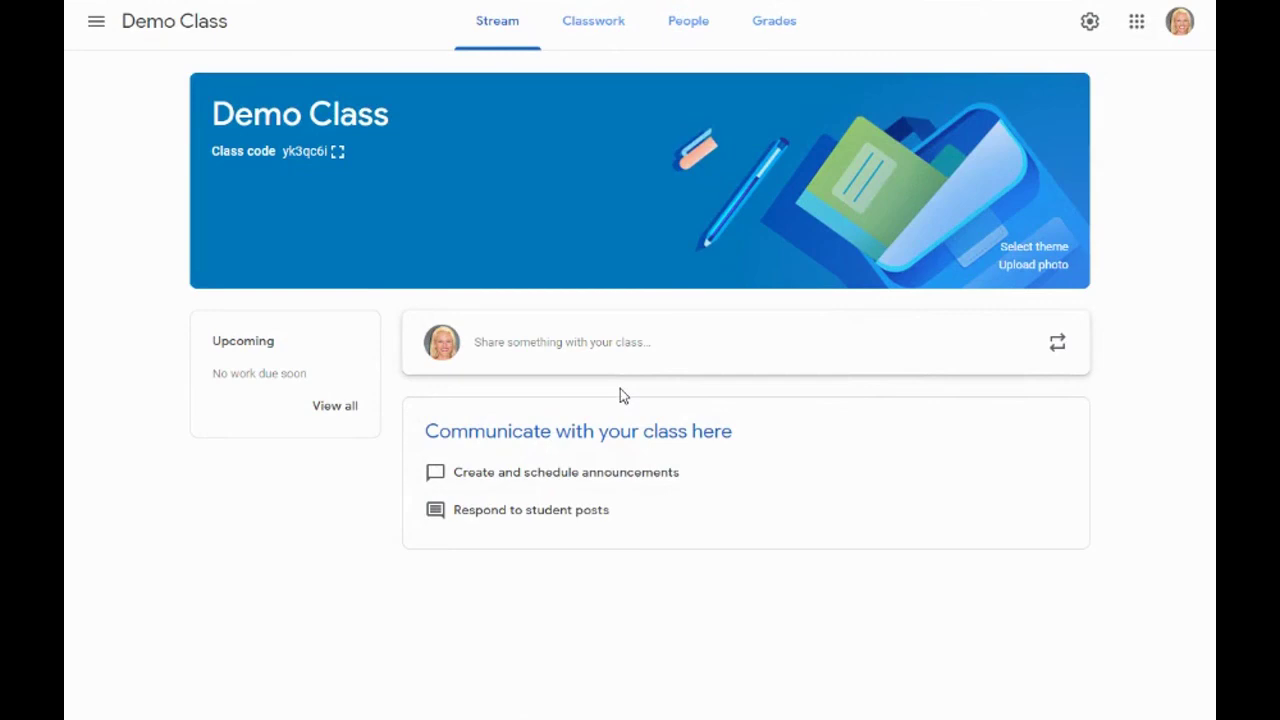
- Open the People page of Demo Class
{"action": "left_click", "coordinate": [690, 42]}
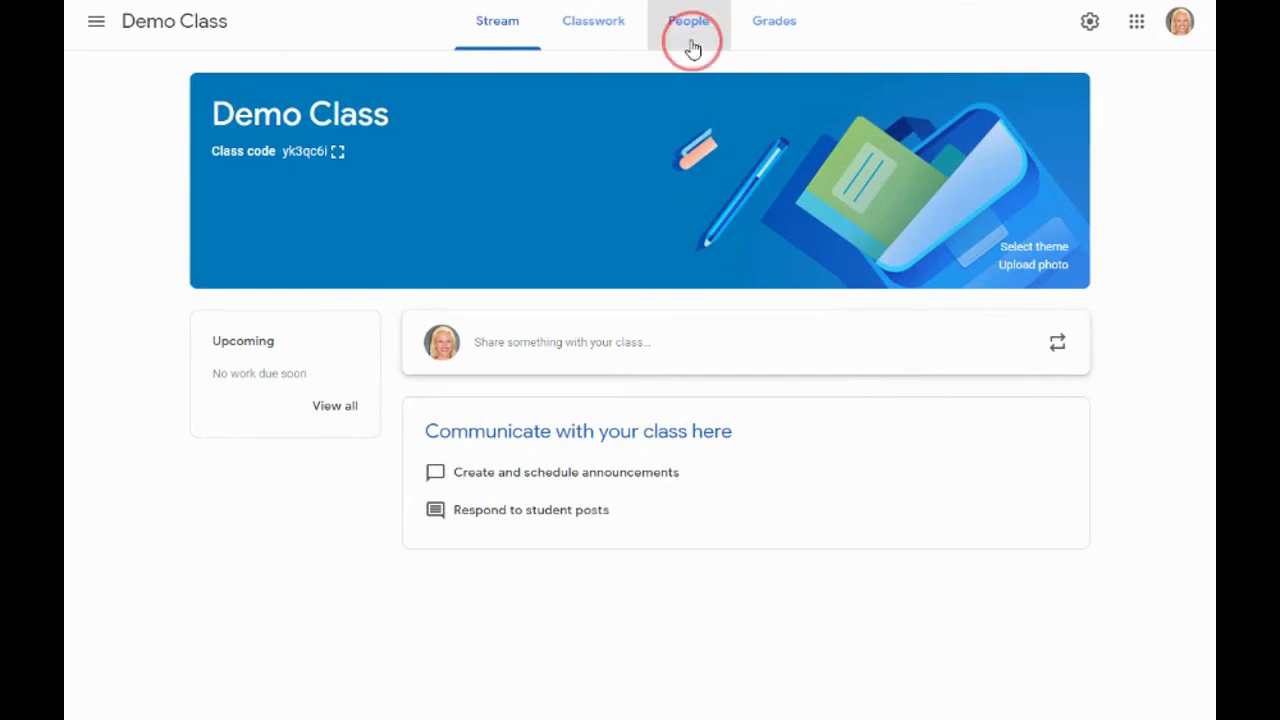